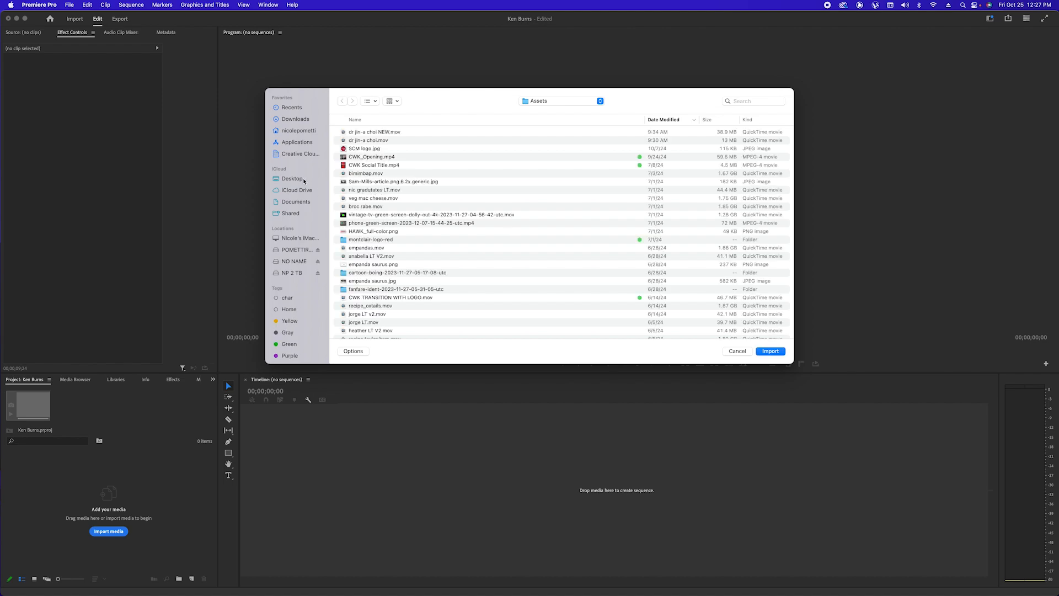
Import gratisography-cyber-kitty-800x525.jpg from the Desktop into the project and open the image in the Source monitor
{"action": "left_click", "coordinate": [302, 179]}
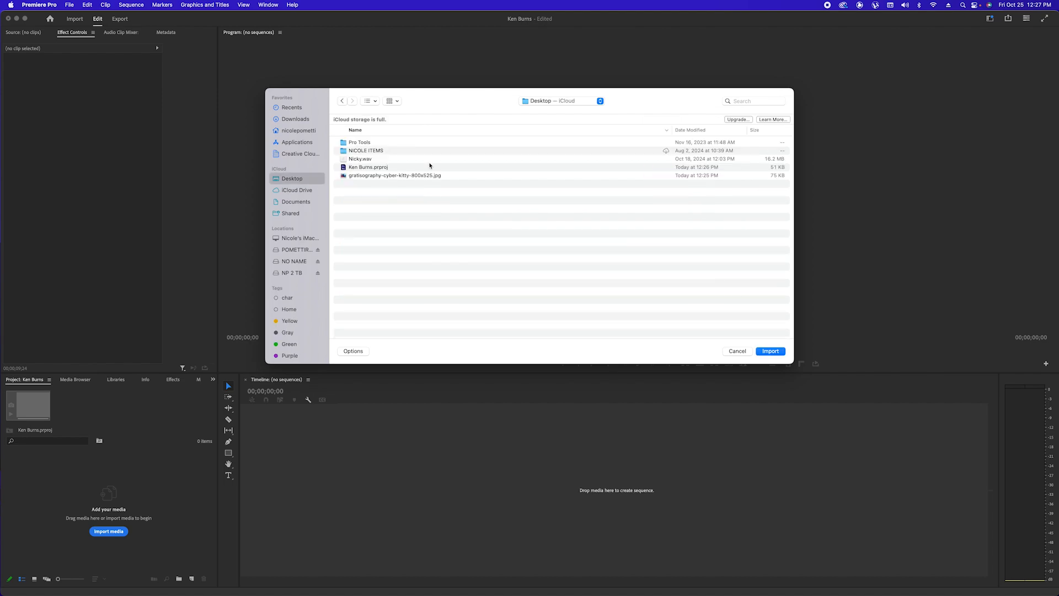
{"action": "left_click", "coordinate": [375, 176]}
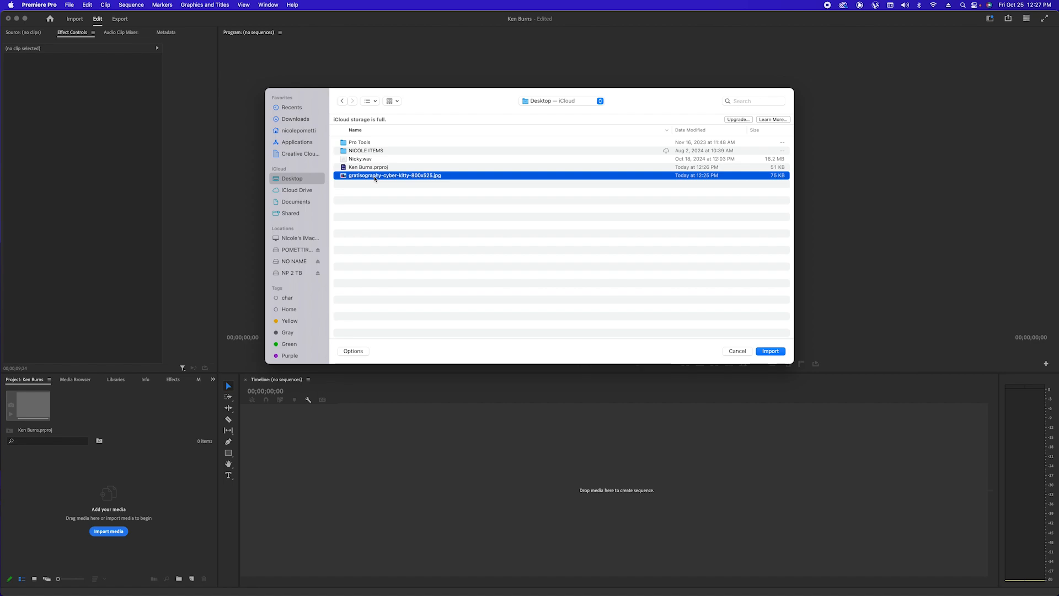
{"action": "left_click", "coordinate": [771, 351]}
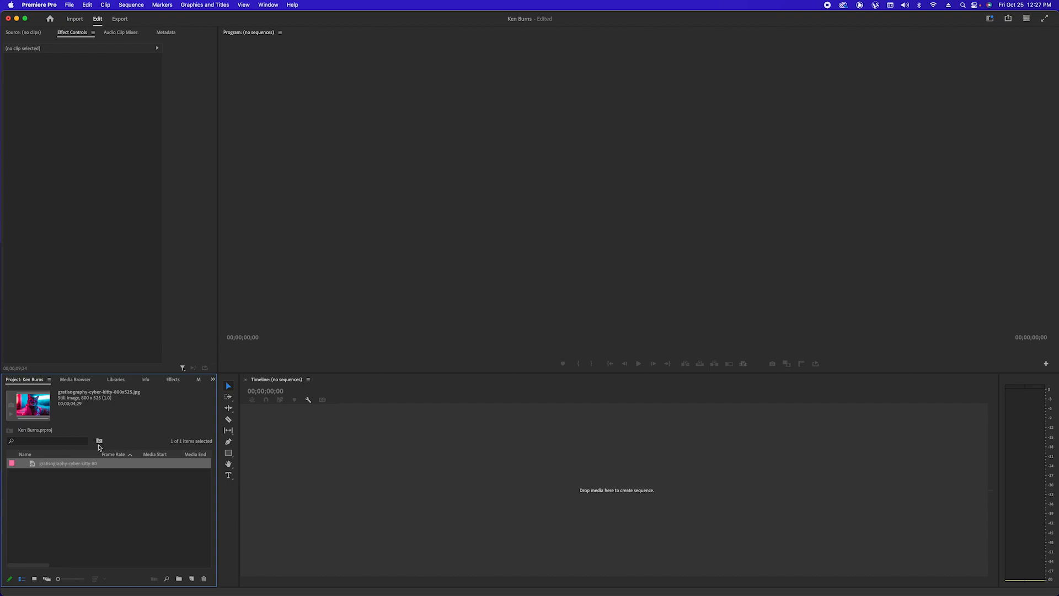
{"action": "double_click", "coordinate": [41, 465]}
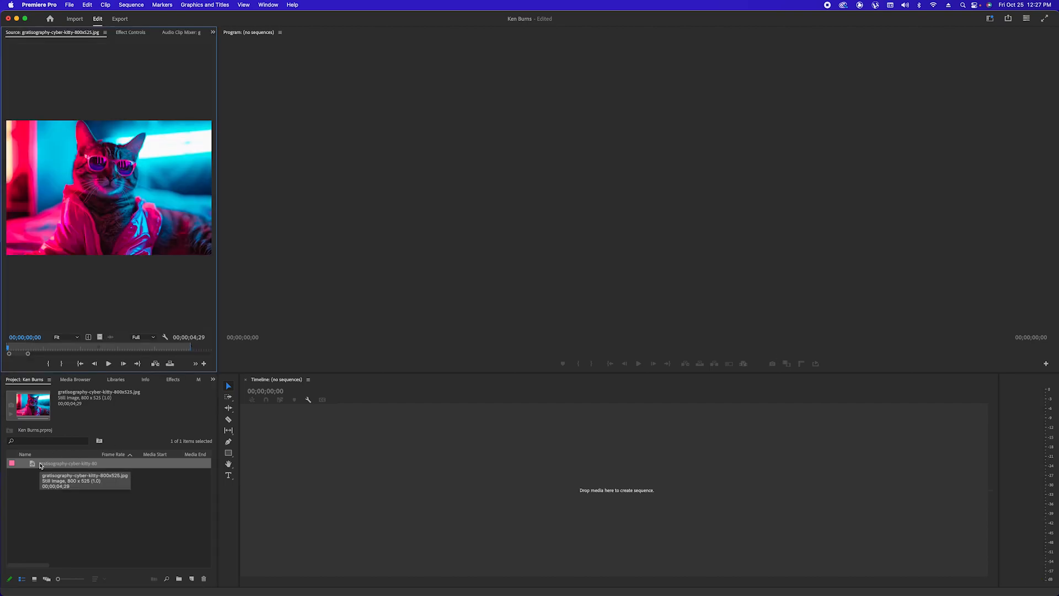
{"action": "left_click", "coordinate": [39, 490]}
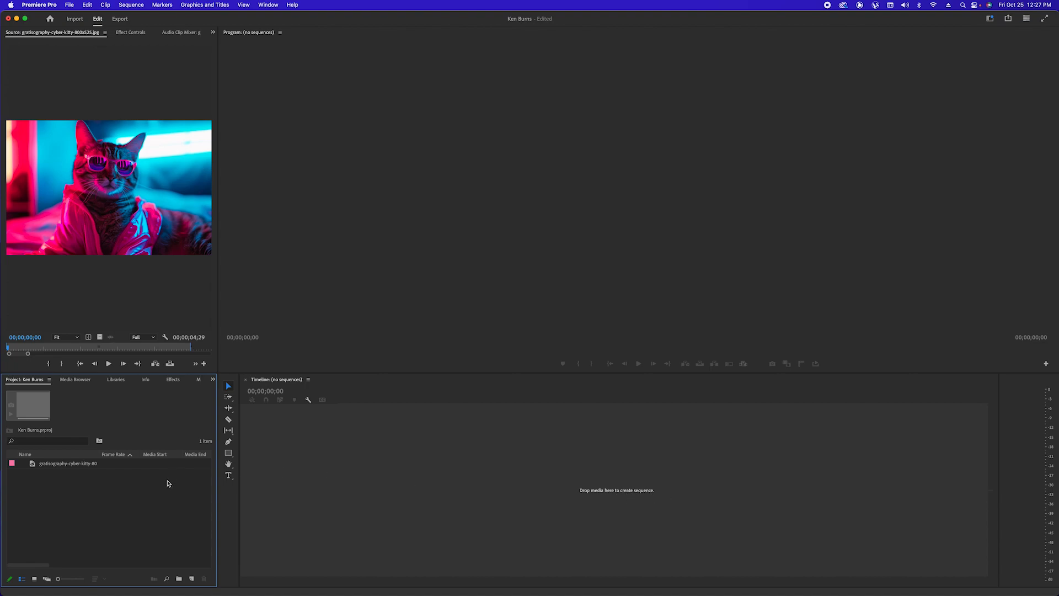
Start a new sequence and set its editing mode to Custom after trying ARRI Cinema
{"action": "left_click", "coordinate": [70, 4]}
{"action": "mouse_move", "coordinate": [72, 19]}
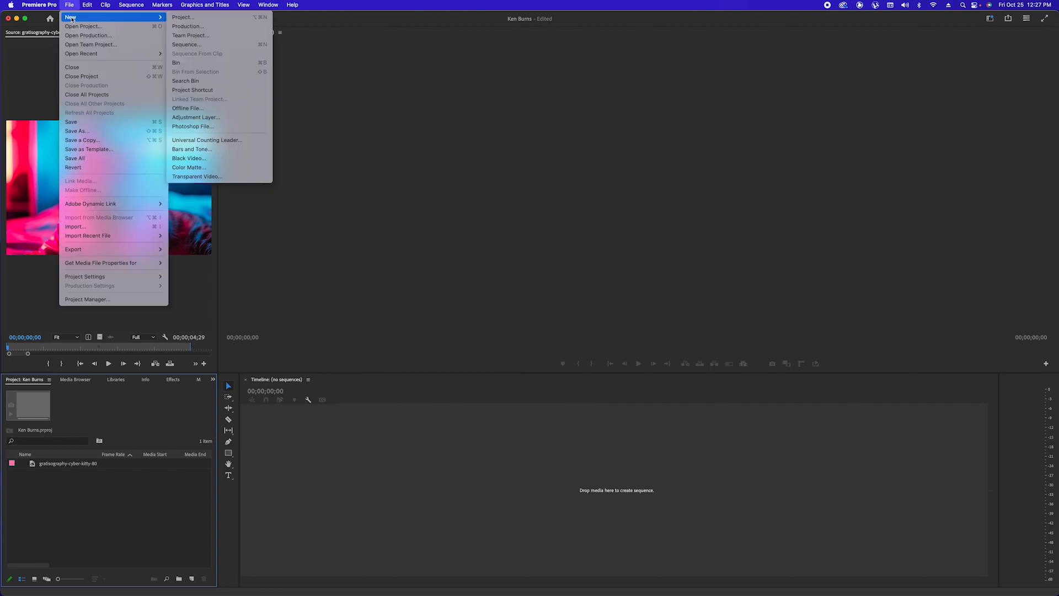
{"action": "left_click", "coordinate": [188, 45]}
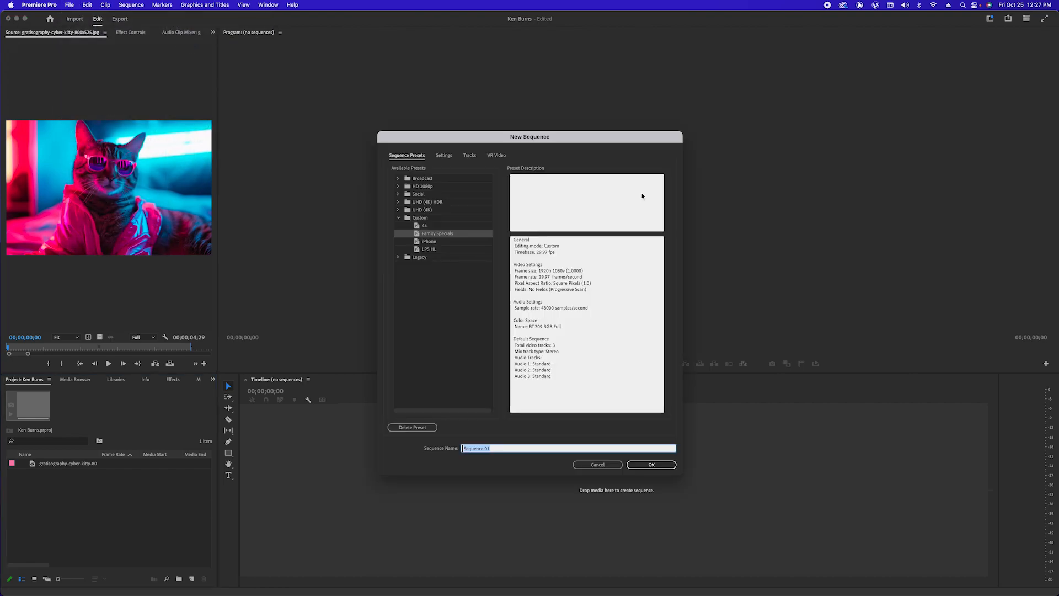
{"action": "left_click", "coordinate": [445, 156]}
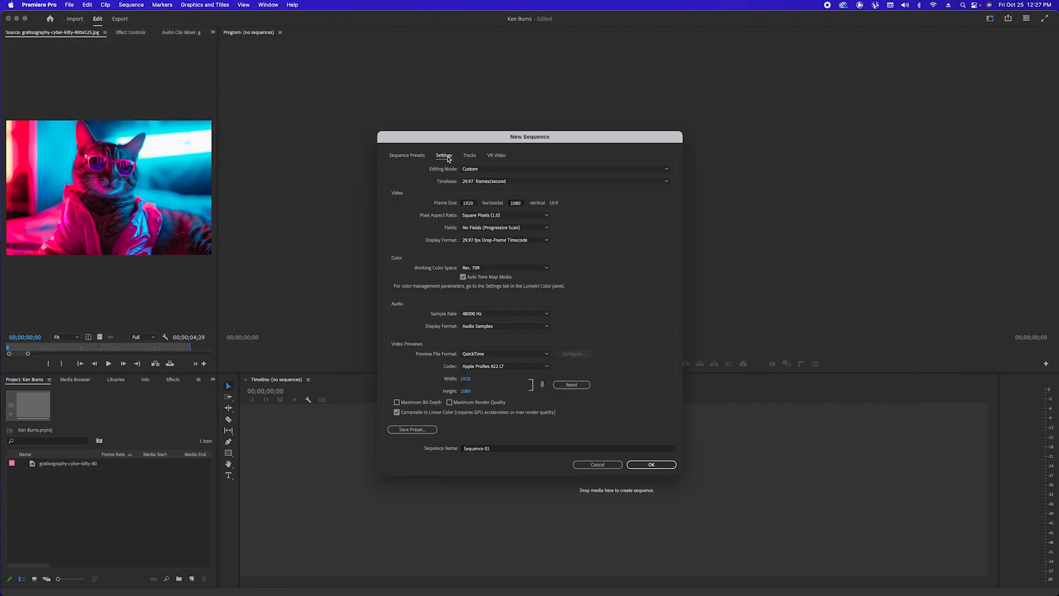
{"action": "left_click", "coordinate": [497, 170]}
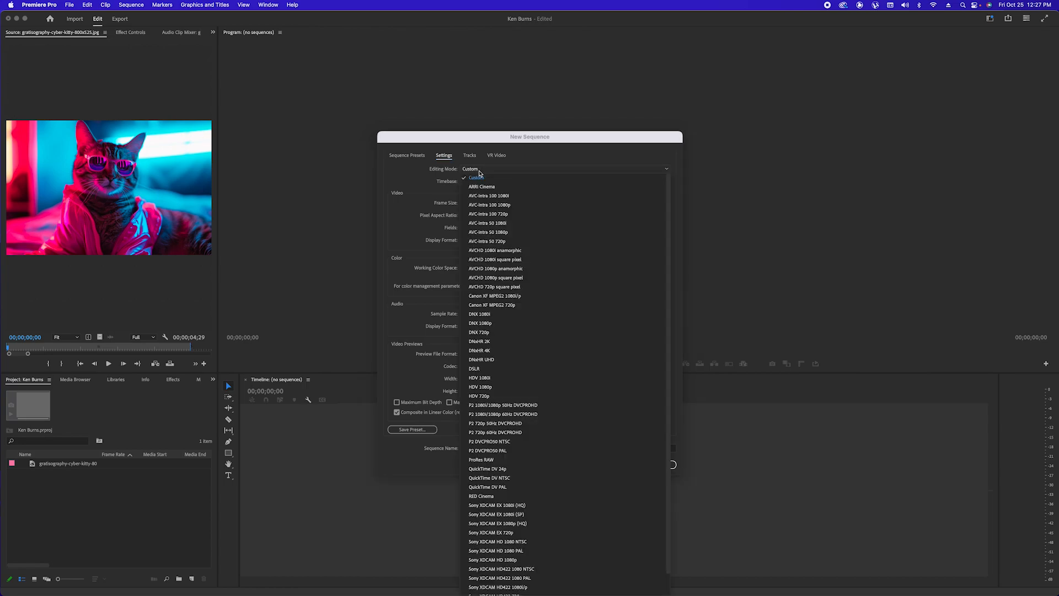
{"action": "left_click", "coordinate": [527, 187]}
{"action": "left_click", "coordinate": [492, 169]}
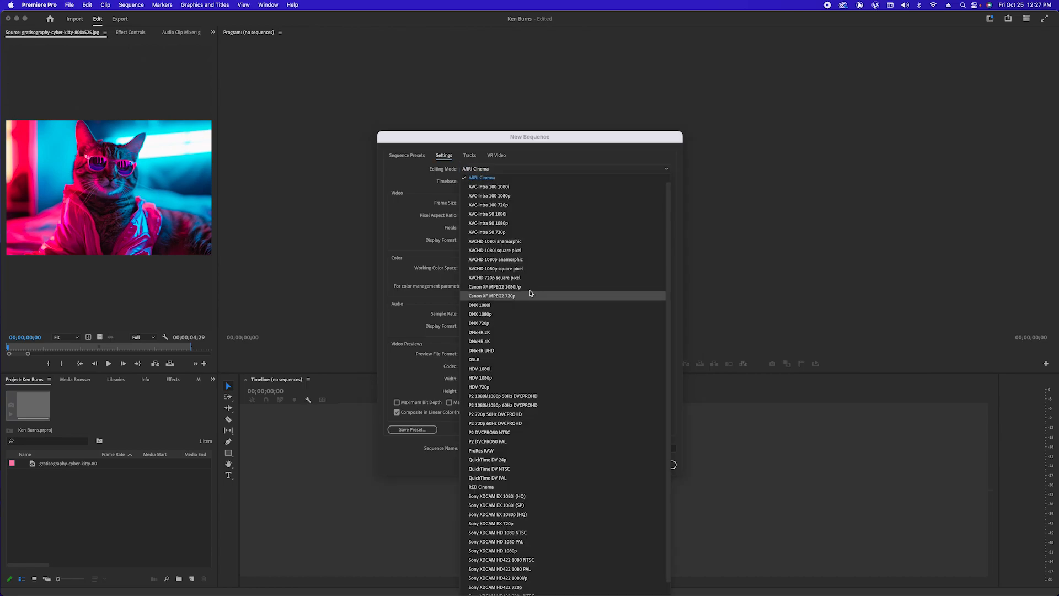
{"action": "left_click", "coordinate": [480, 178]}
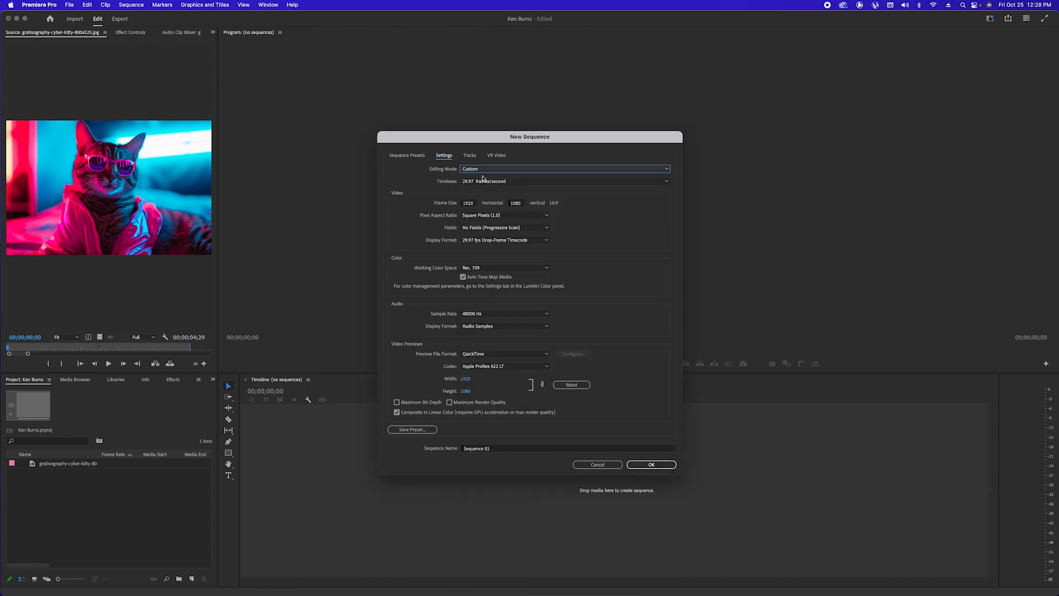
Set the new sequence's timebase to 23.976 frames/second, name it Cute Kitty and create it
{"action": "left_click", "coordinate": [477, 182]}
{"action": "left_click", "coordinate": [483, 186]}
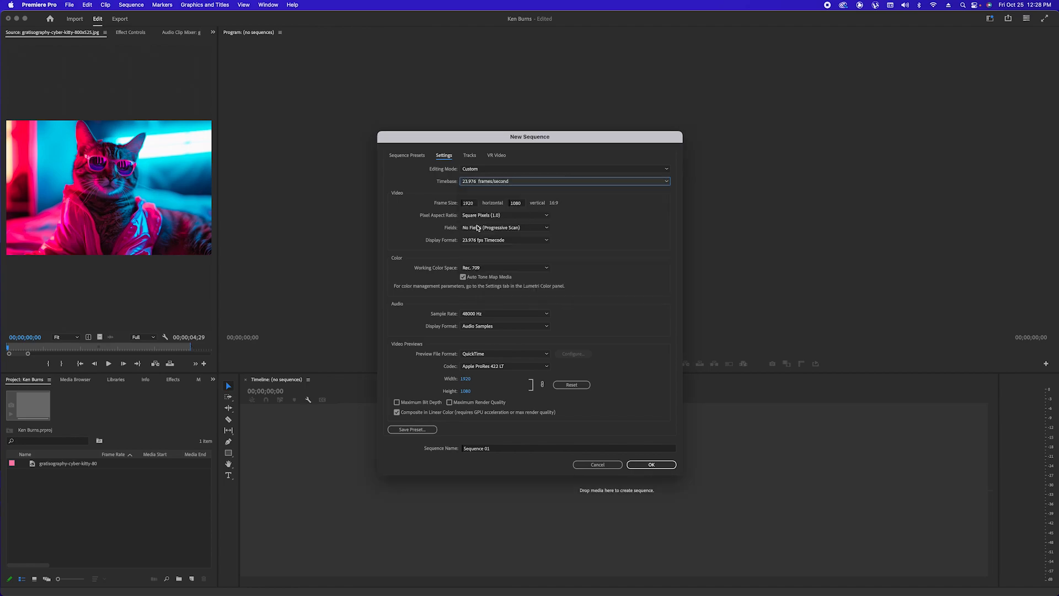
{"action": "left_click", "coordinate": [473, 205]}
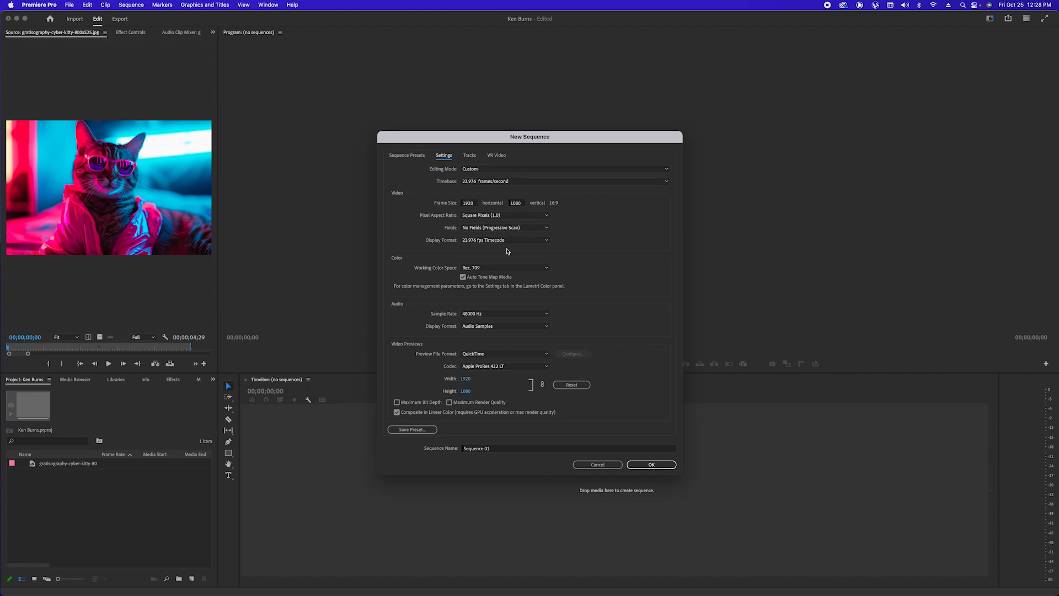
{"action": "left_click", "coordinate": [503, 452]}
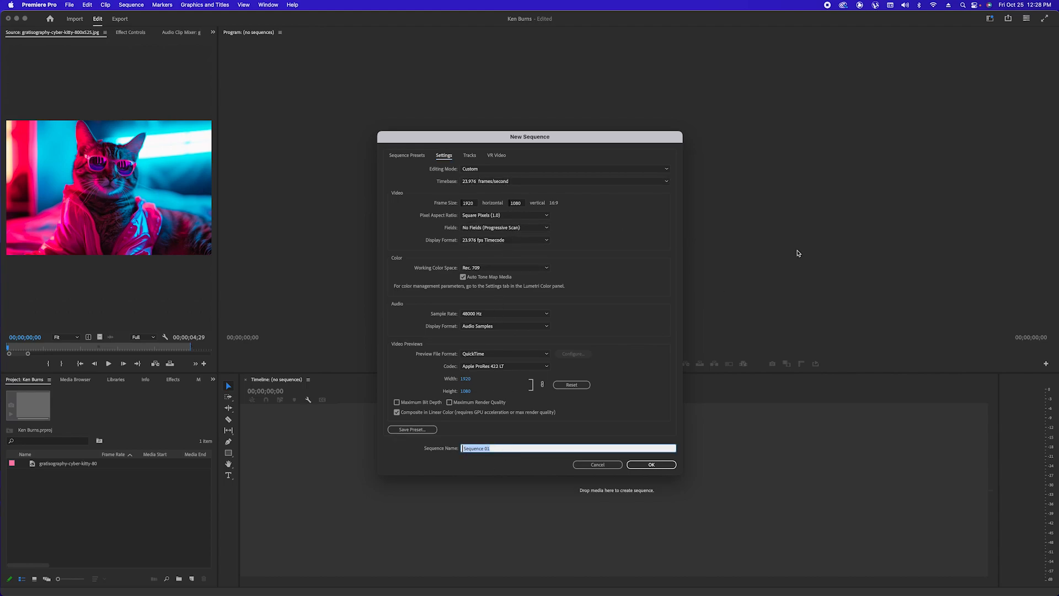
{"action": "type", "text": "Cute Kitty"}
{"action": "key", "text": "Return"}
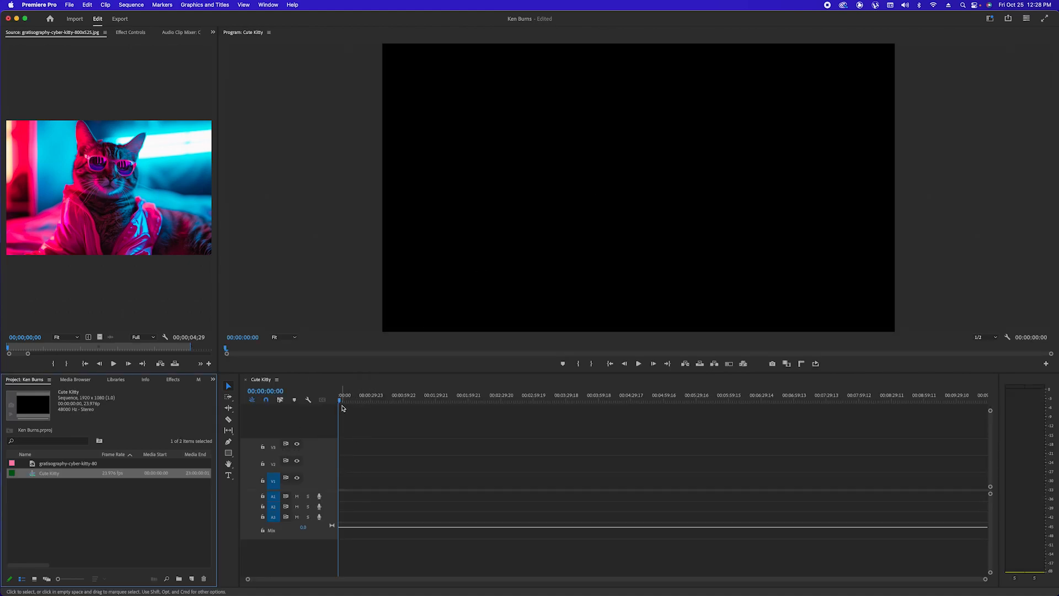
Turn on track targeting for video tracks V3 and V2
{"action": "left_click", "coordinate": [273, 447]}
{"action": "left_click", "coordinate": [271, 465]}
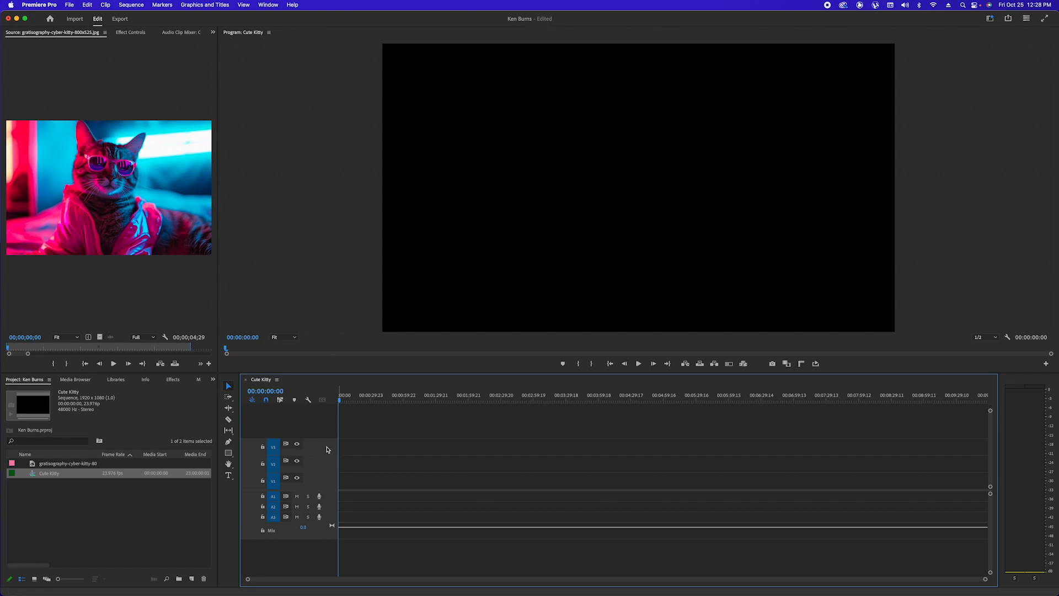
Try adding the cat image to track V1 at 00:00:19:01, once directly and once as an insert edit, undoing both
{"action": "left_click_drag", "start_coordinate": [65, 468], "coordinate": [361, 480]}
{"action": "left_click", "coordinate": [359, 395]}
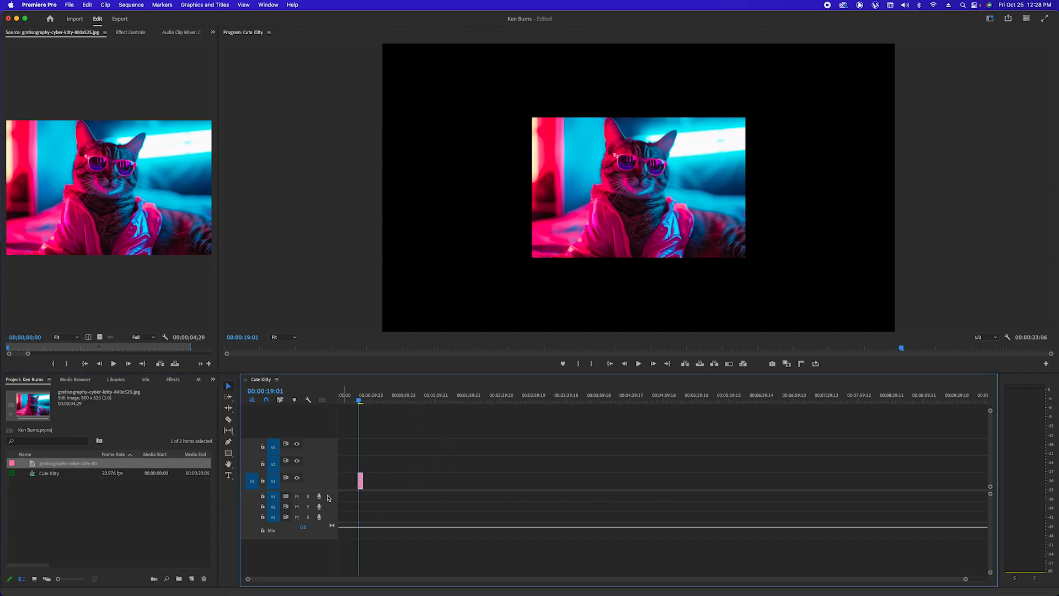
{"action": "key", "text": "super+z"}
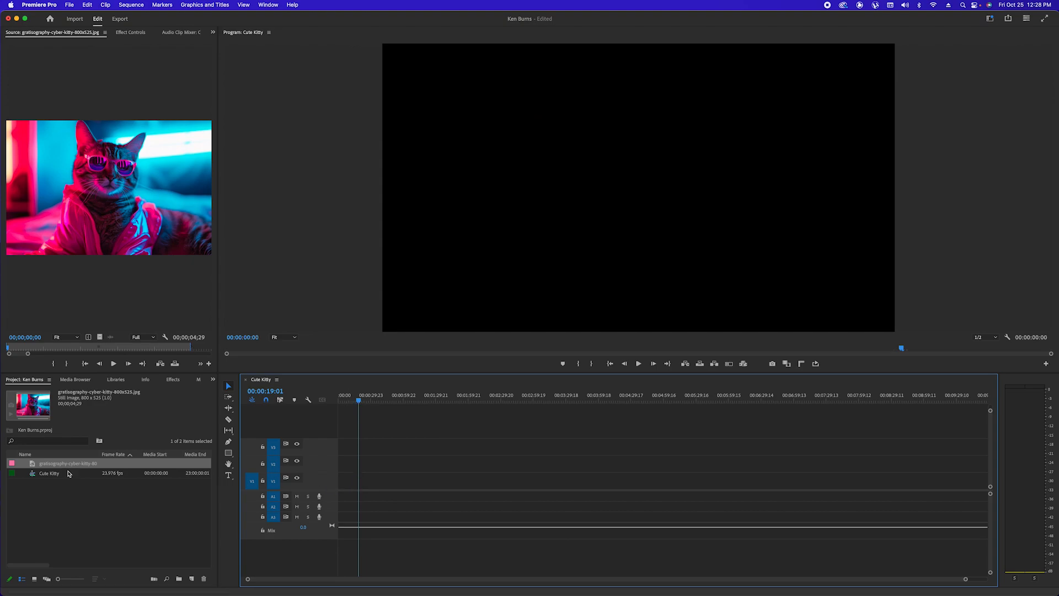
{"action": "left_click", "coordinate": [36, 465]}
{"action": "left_click", "coordinate": [161, 364]}
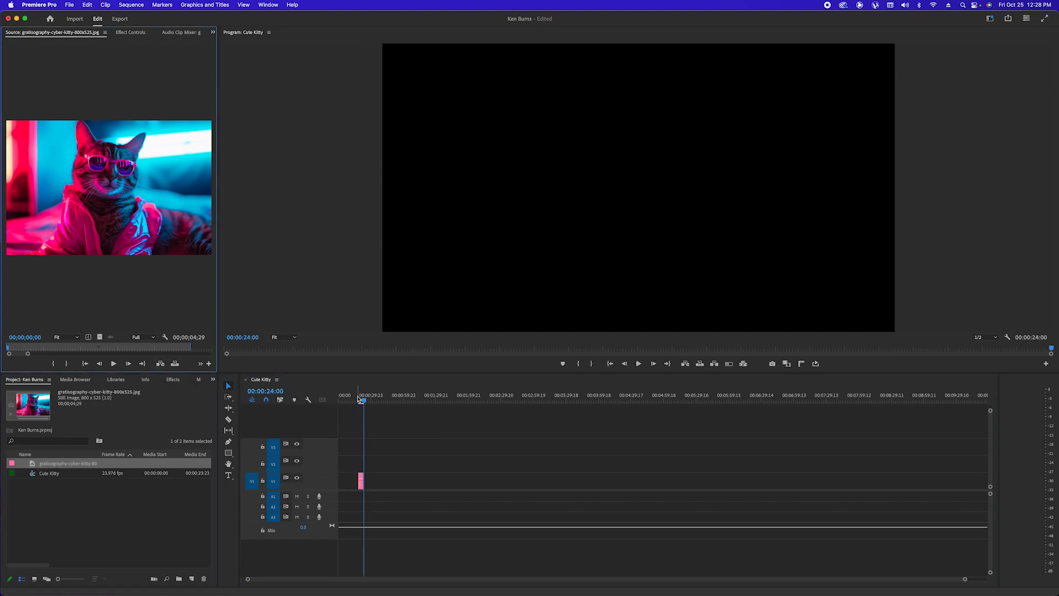
{"action": "key", "text": "super+z"}
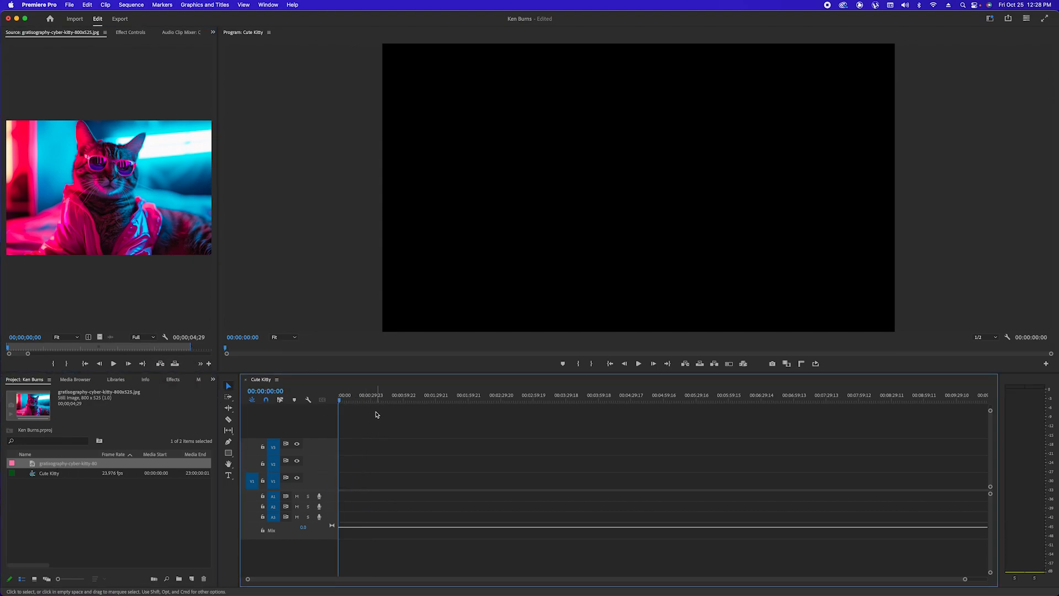
Insert the cat image on track V1 at the start of the Cute Kitty sequence
{"action": "left_click", "coordinate": [524, 402]}
{"action": "left_click_drag", "start_coordinate": [525, 407], "coordinate": [334, 408]}
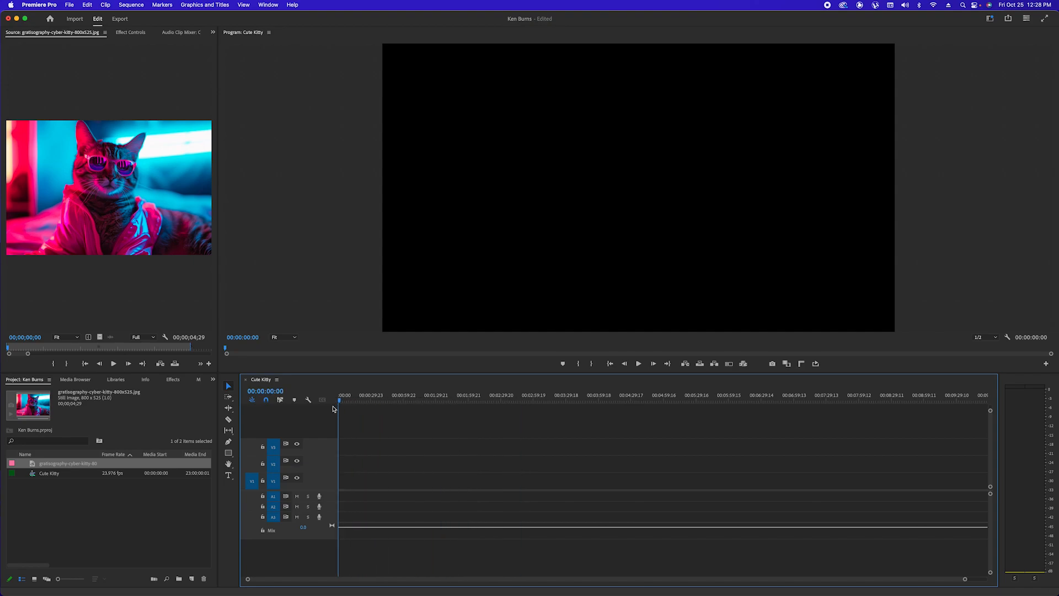
{"action": "left_click", "coordinate": [161, 363]}
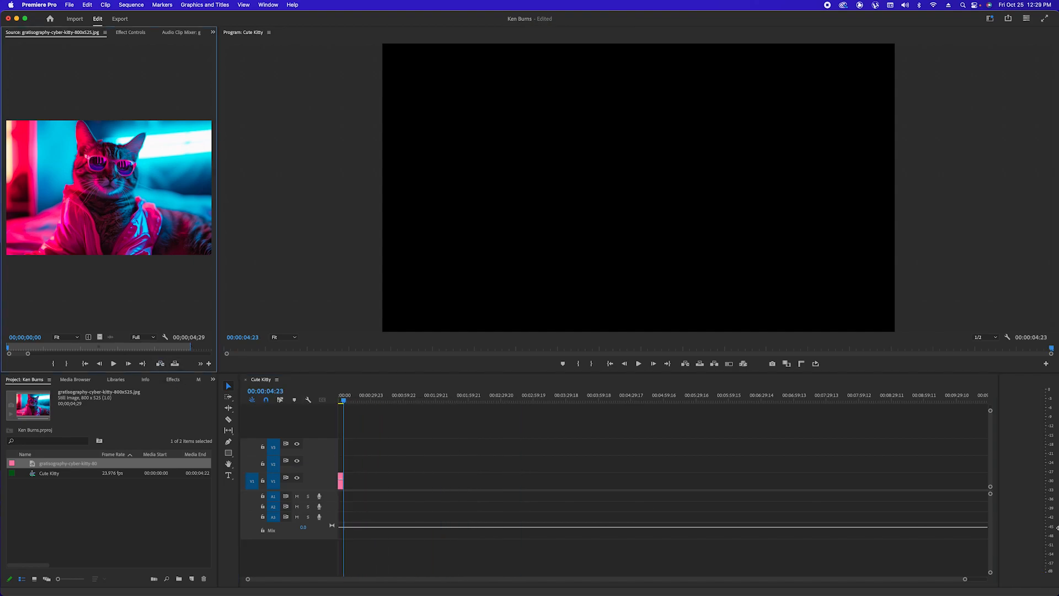
Return the playhead to the start of the sequence and save the project
{"action": "key", "text": "="}
{"action": "key", "text": "="}
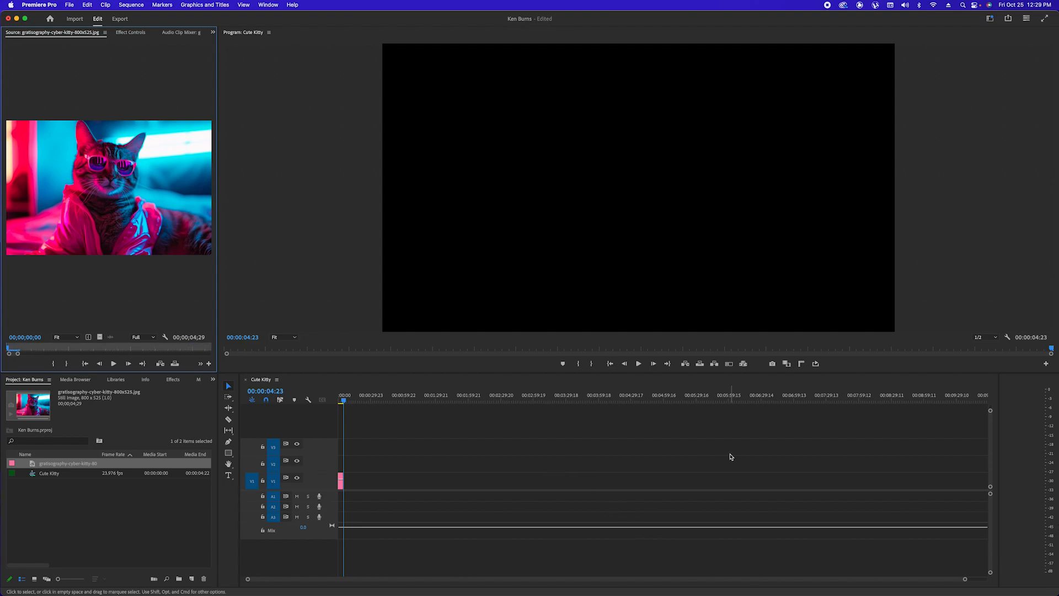
{"action": "left_click", "coordinate": [407, 382]}
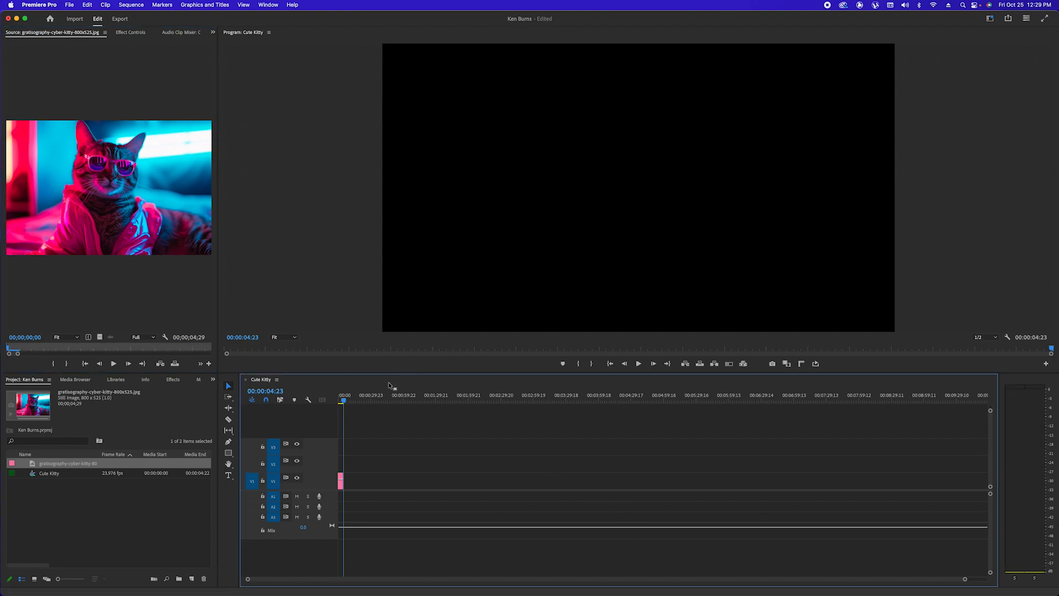
{"action": "key", "text": "="}
{"action": "key", "text": "="}
{"action": "key", "text": "="}
{"action": "key", "text": "="}
{"action": "key", "text": "Home"}
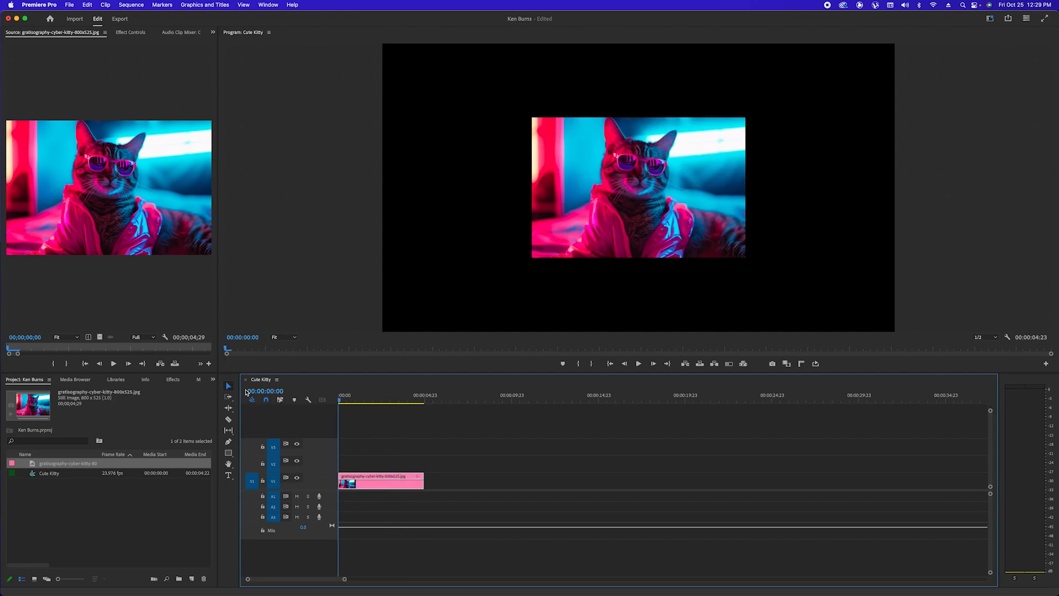
{"action": "key", "text": "super+s"}
Try Set to Frame Size and Scale to Frame Size on the cat clip, undo both changes and save the project
{"action": "left_click", "coordinate": [370, 397]}
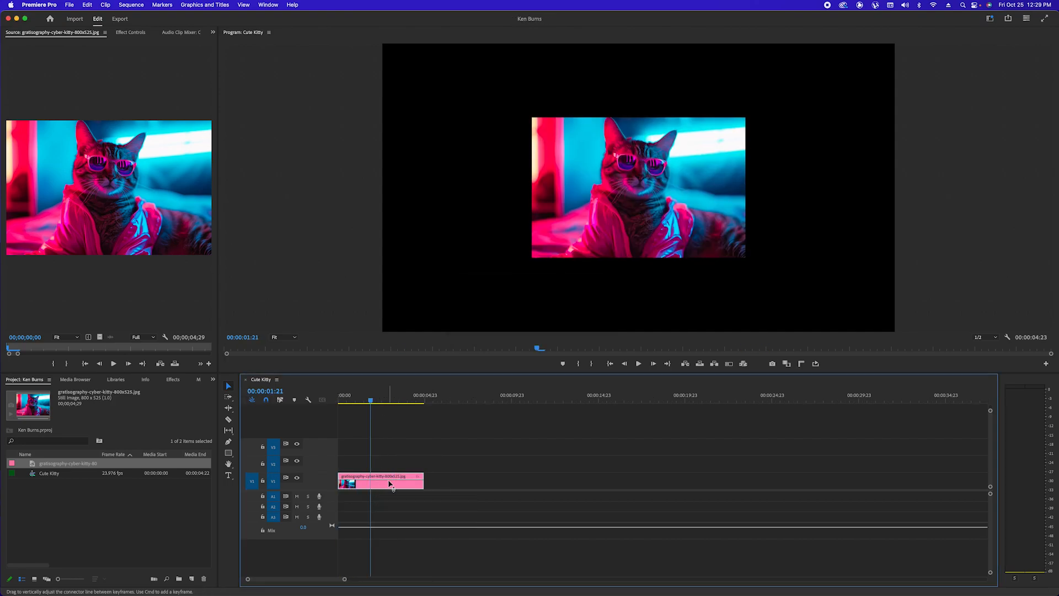
{"action": "right_click", "coordinate": [389, 484]}
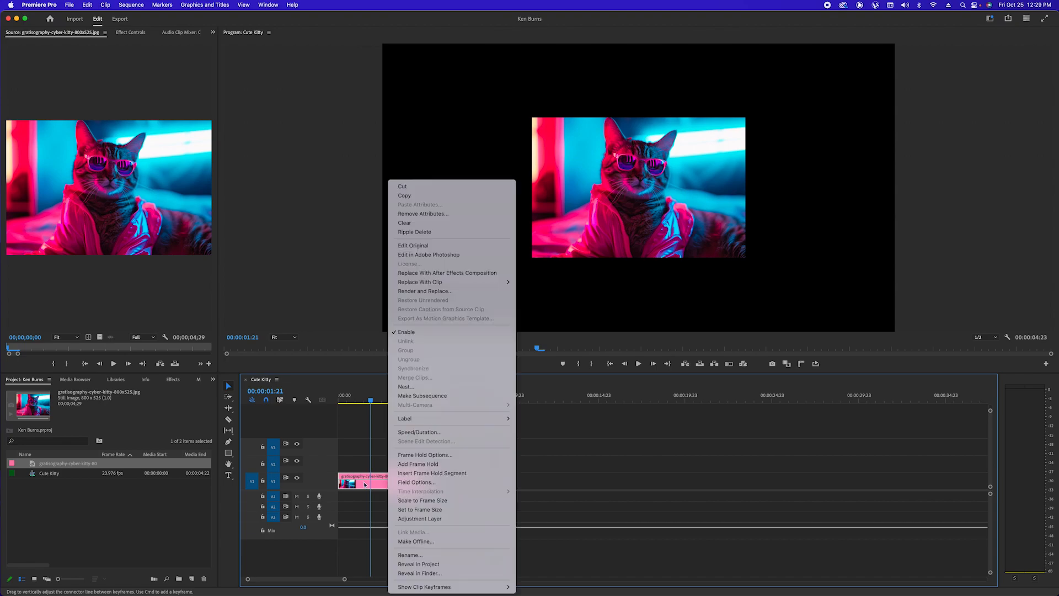
{"action": "left_click", "coordinate": [410, 510]}
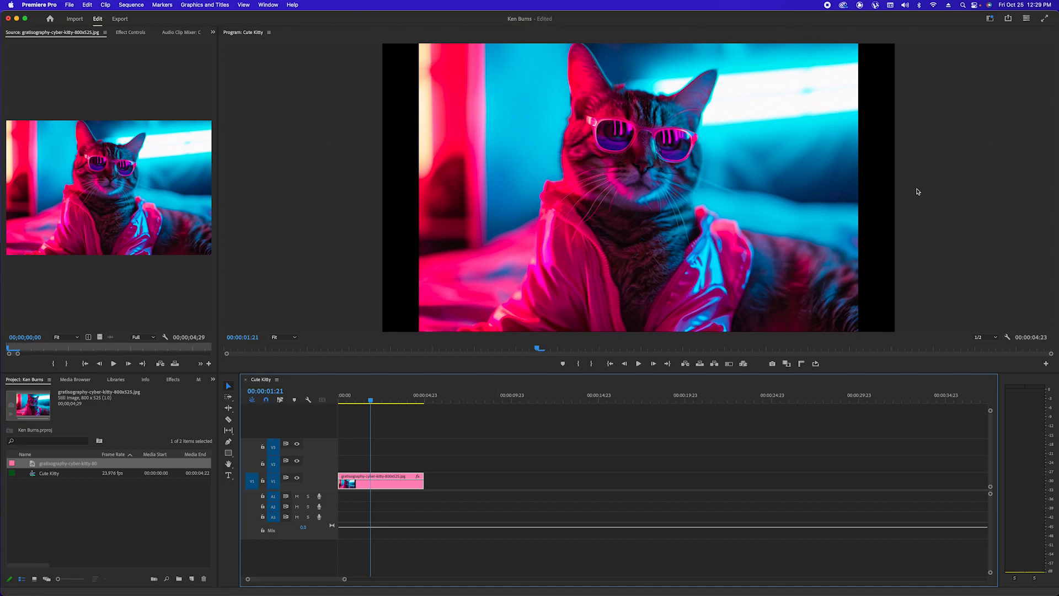
{"action": "right_click", "coordinate": [369, 481]}
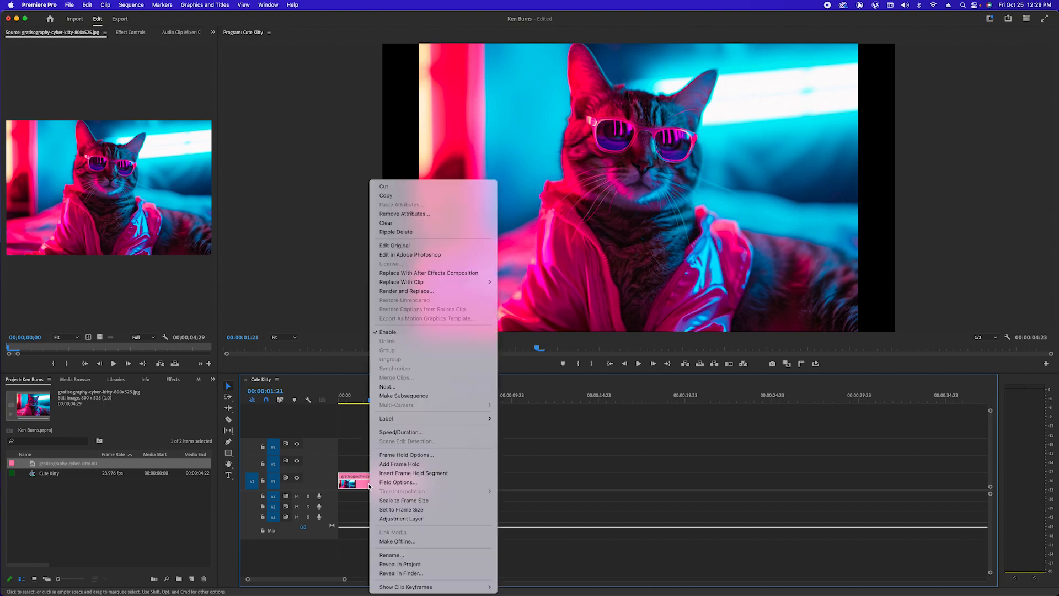
{"action": "left_click", "coordinate": [392, 503]}
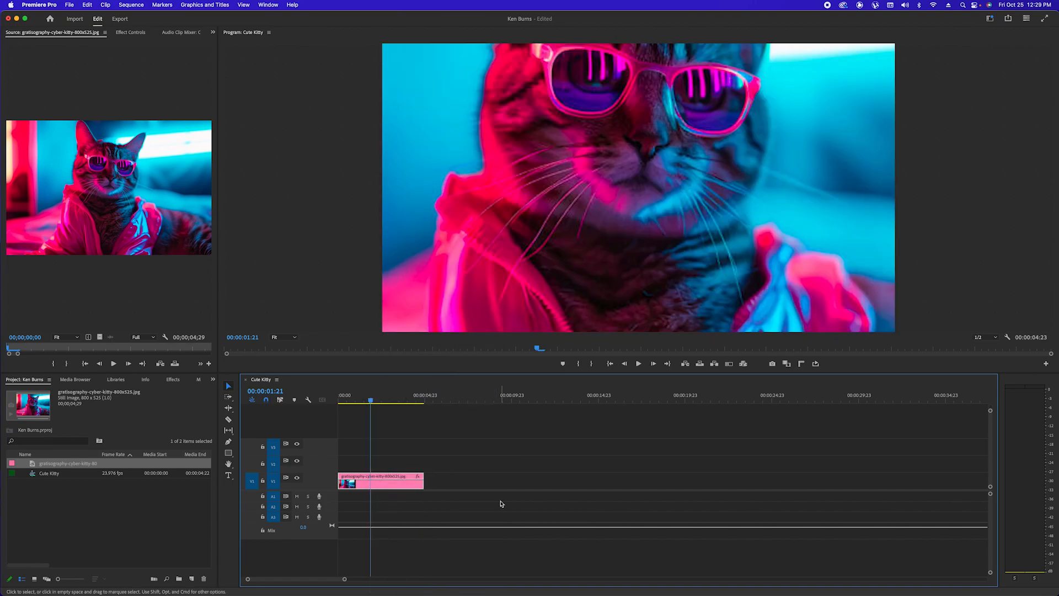
{"action": "key", "text": "super+z"}
{"action": "key", "text": "super+z"}
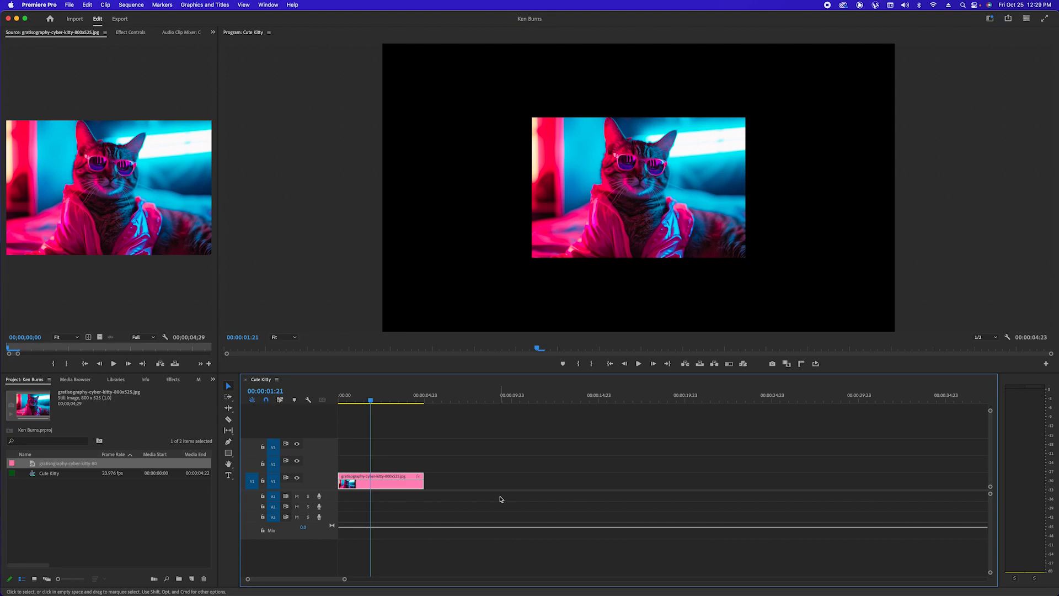
{"action": "key", "text": "super+s"}
Widen the Source monitor to about twice its width and set its zoom level to Fit
{"action": "left_click", "coordinate": [67, 361]}
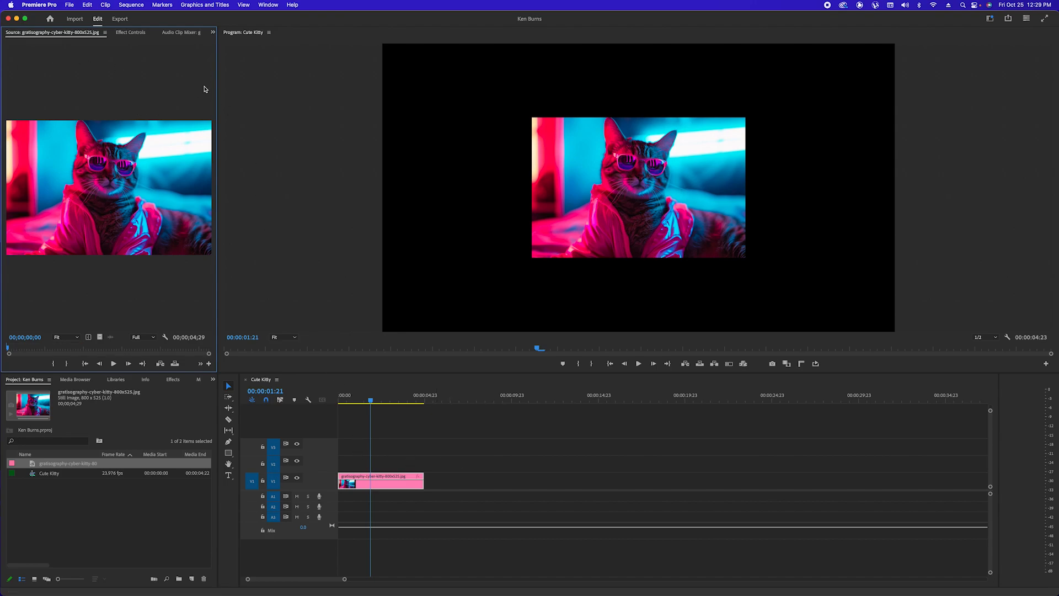
{"action": "left_click_drag", "start_coordinate": [217, 83], "coordinate": [452, 86]}
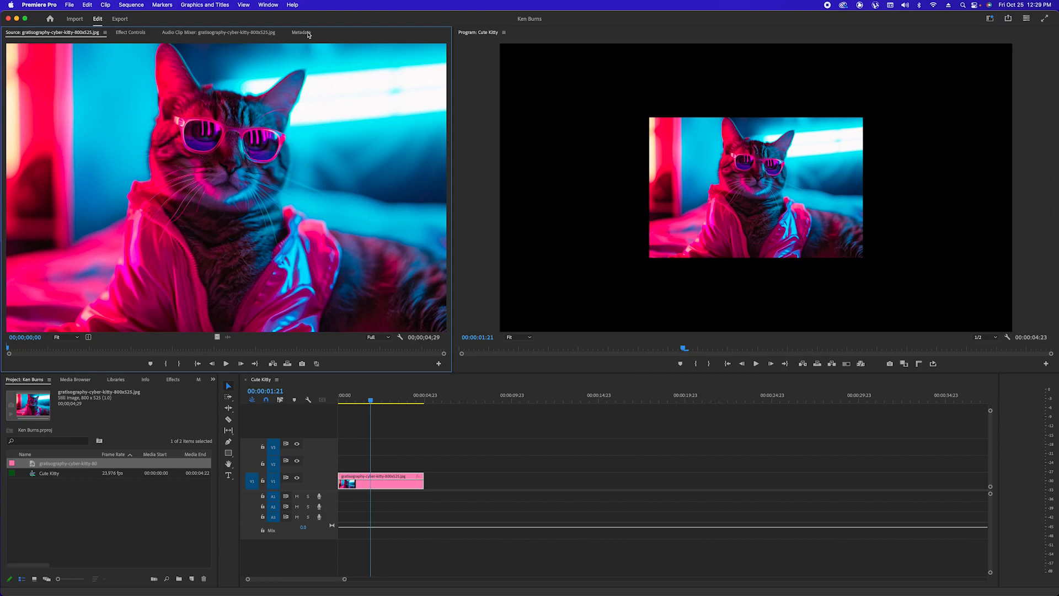
{"action": "scroll", "coordinate": [102, 295], "scroll_direction": "down", "scroll_amount": 1}
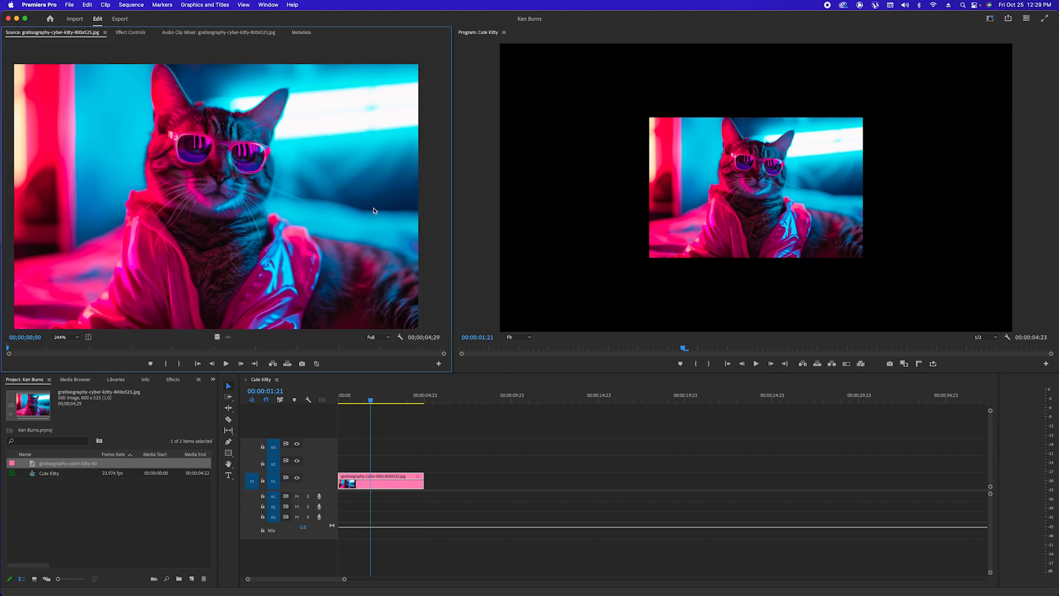
{"action": "left_click", "coordinate": [65, 337]}
{"action": "left_click", "coordinate": [65, 346]}
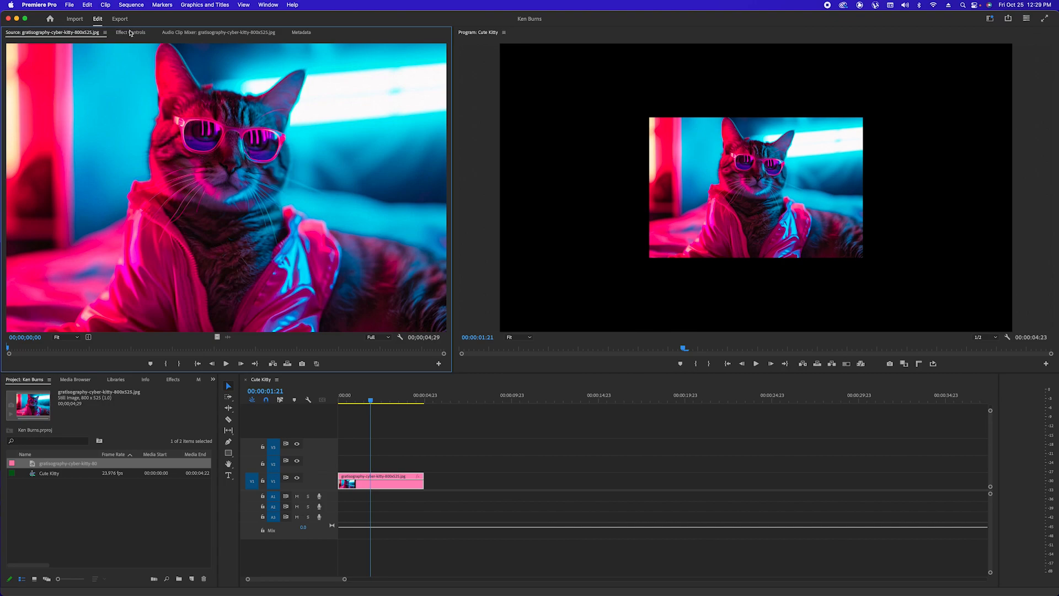
Show the effect controls of the cat clip on track V1 and set the Program monitor's zoom level to Fit
{"action": "left_click", "coordinate": [131, 33]}
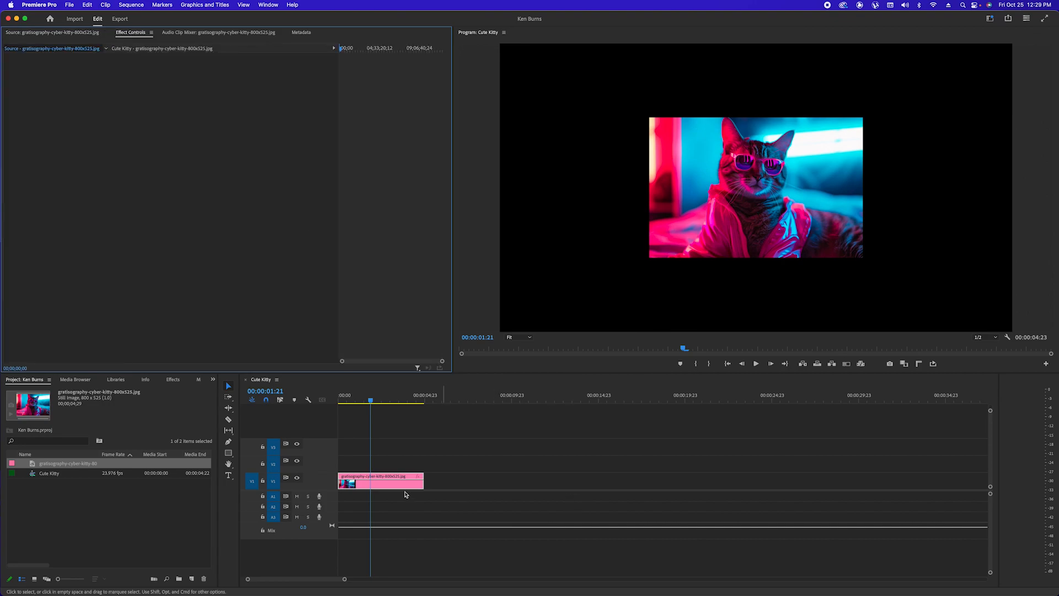
{"action": "left_click", "coordinate": [369, 486]}
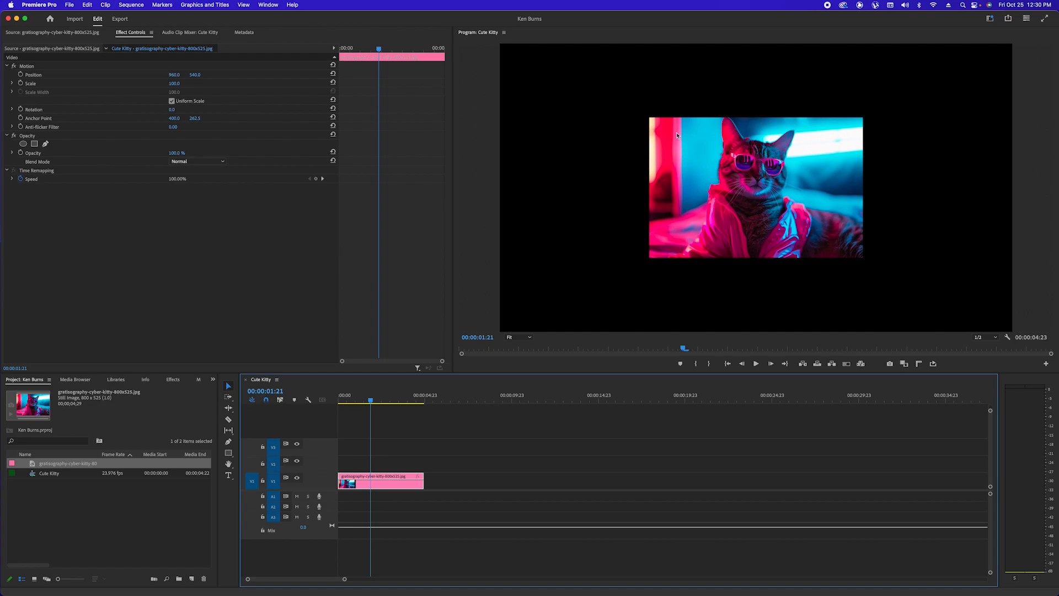
{"action": "left_click", "coordinate": [527, 338]}
{"action": "left_click", "coordinate": [523, 346]}
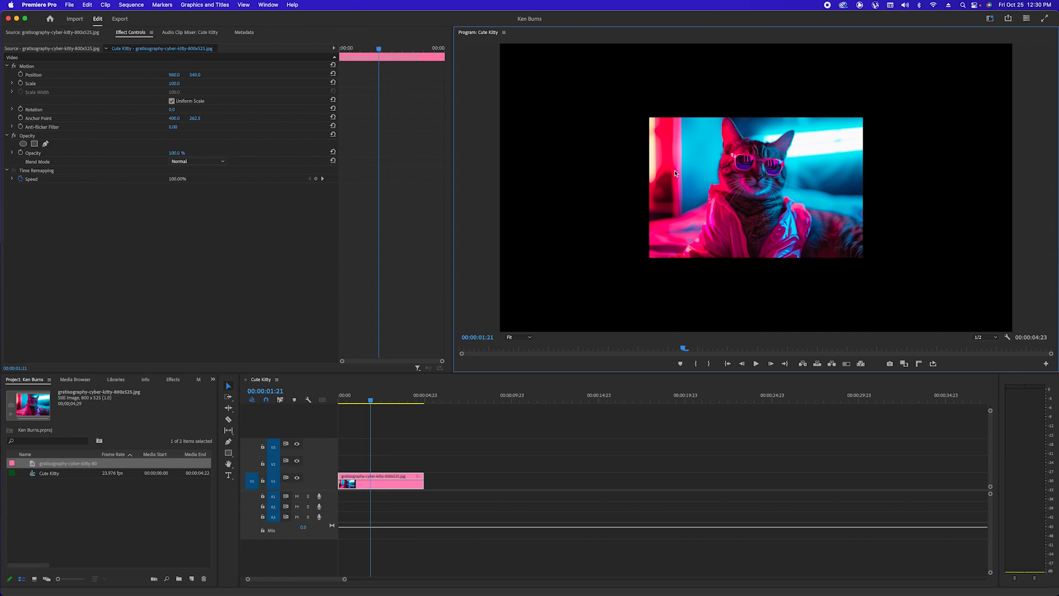
Enlarge the cat clip to a Scale of about 243.2 so the image fills the frame
{"action": "left_click", "coordinate": [175, 84]}
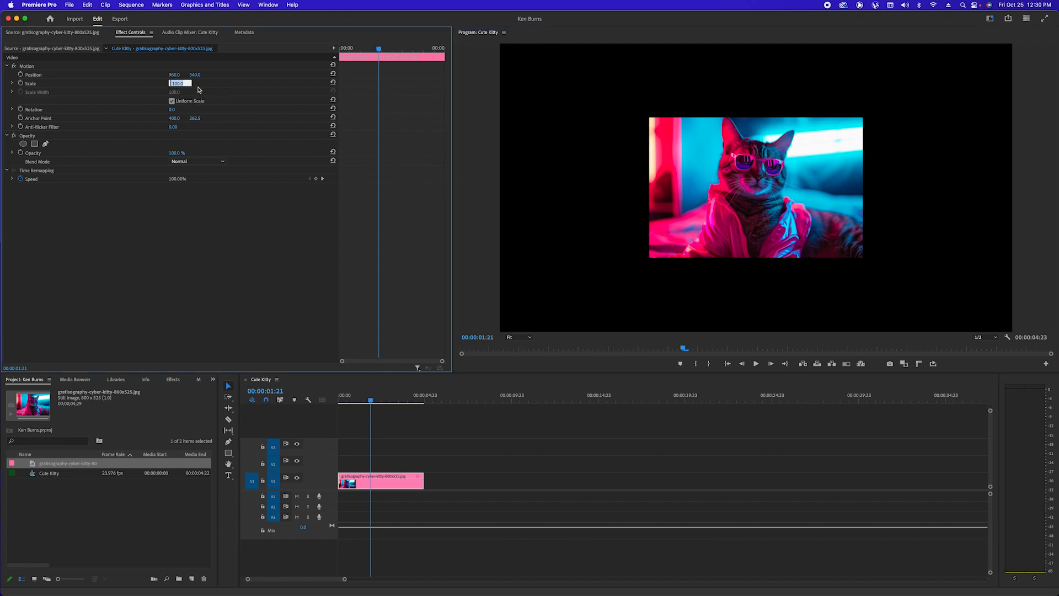
{"action": "left_click", "coordinate": [210, 87]}
{"action": "left_click", "coordinate": [37, 85]}
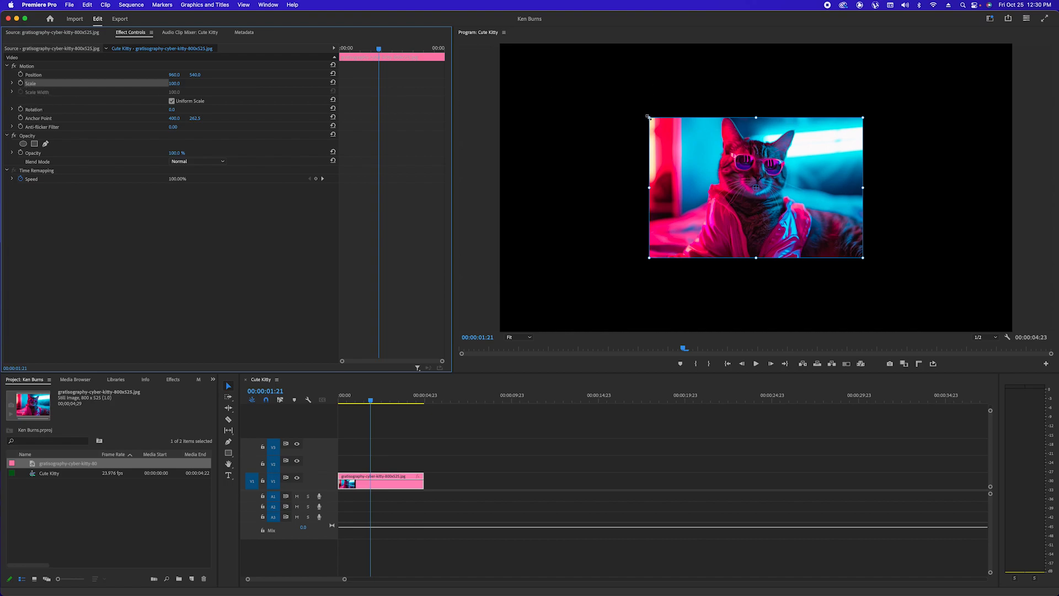
{"action": "left_click_drag", "start_coordinate": [649, 117], "coordinate": [468, 39]}
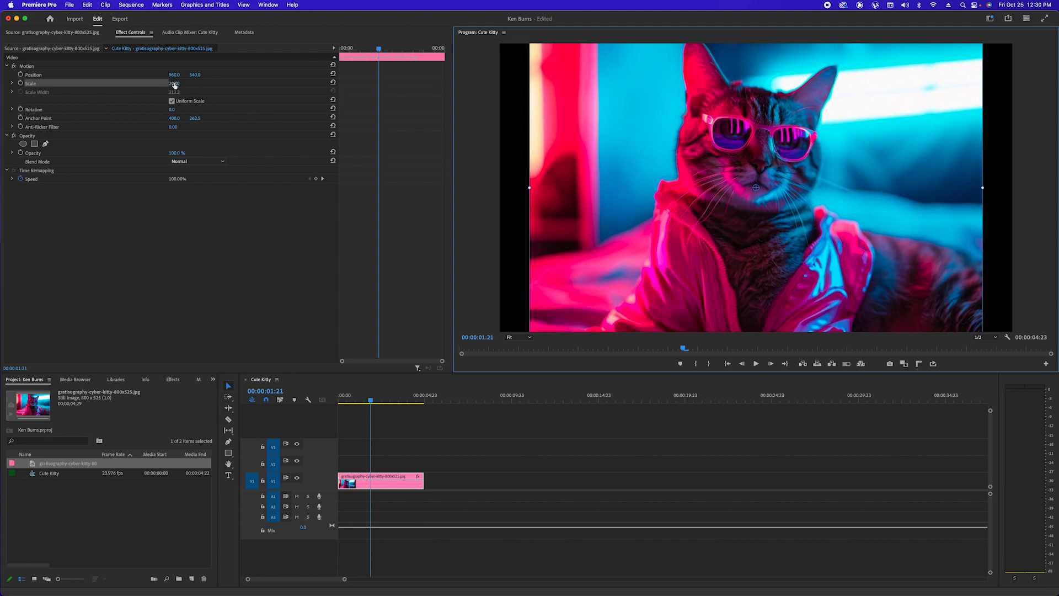
{"action": "left_click_drag", "start_coordinate": [175, 84], "coordinate": [198, 85]}
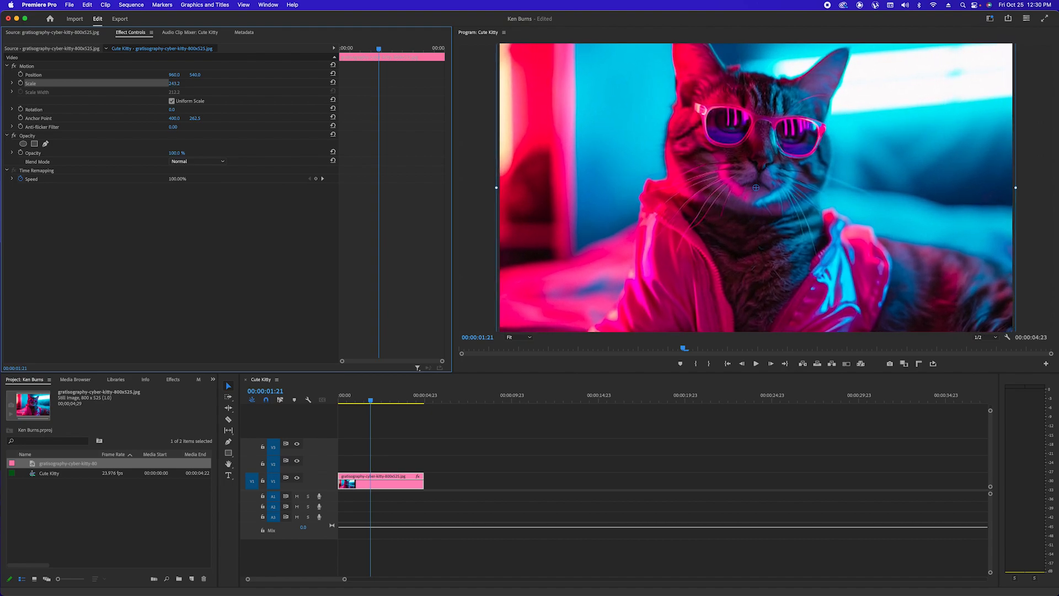
{"action": "left_click", "coordinate": [284, 266]}
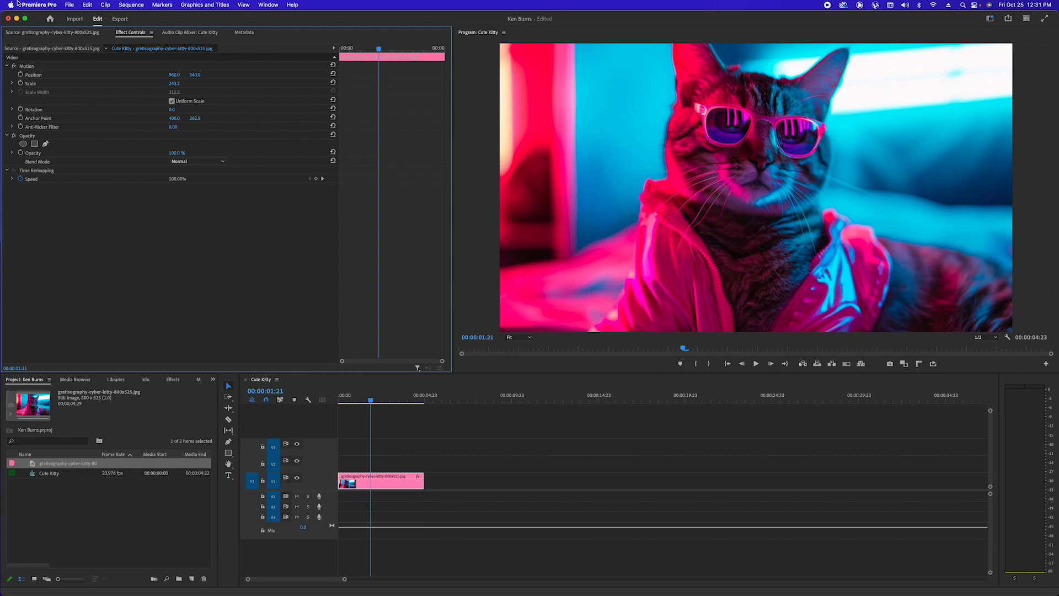
Reposition the cat image in the frame to a Position of about 975.5, 577.2 and save the project
{"action": "left_click", "coordinate": [33, 74]}
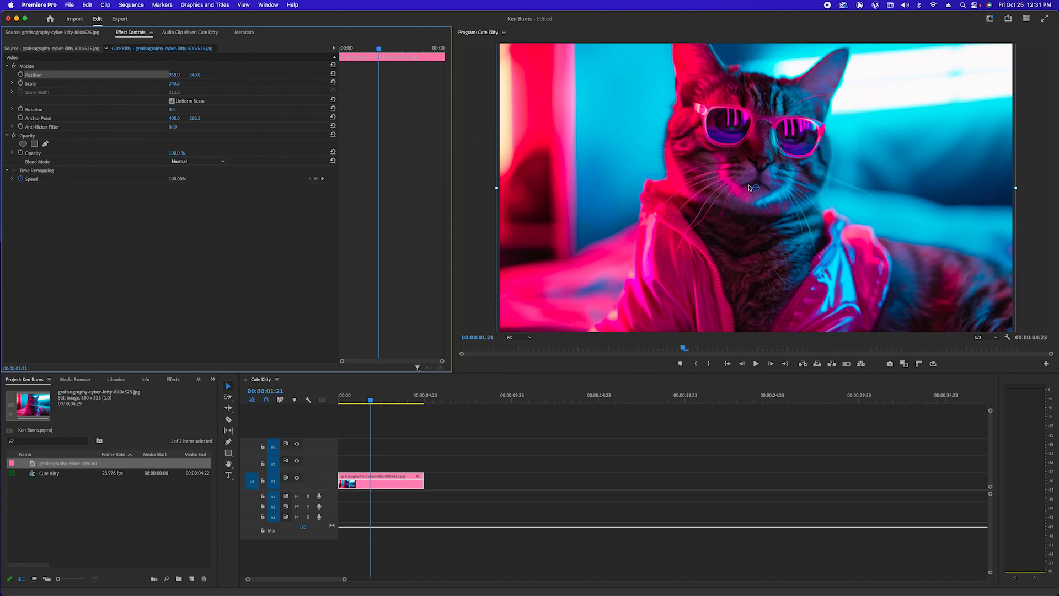
{"action": "left_click", "coordinate": [784, 158]}
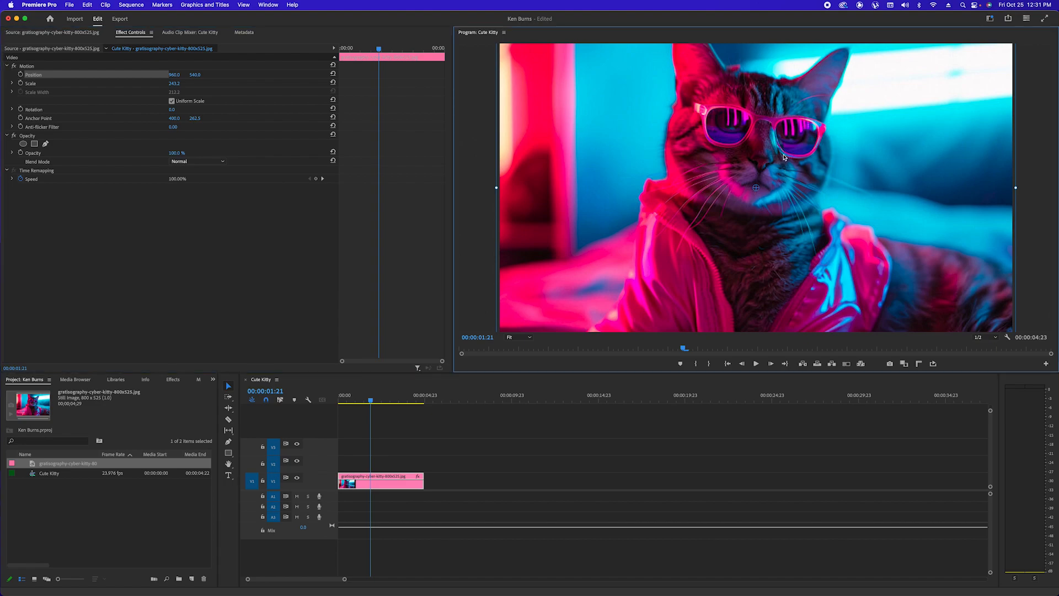
{"action": "left_click_drag", "start_coordinate": [784, 157], "coordinate": [687, 141]}
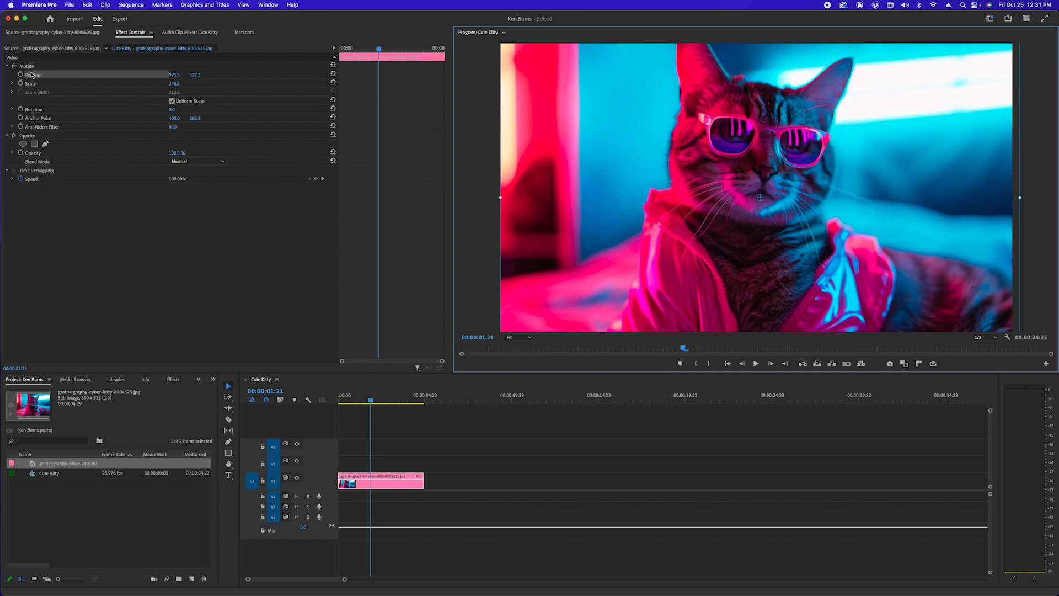
{"action": "left_click", "coordinate": [32, 77]}
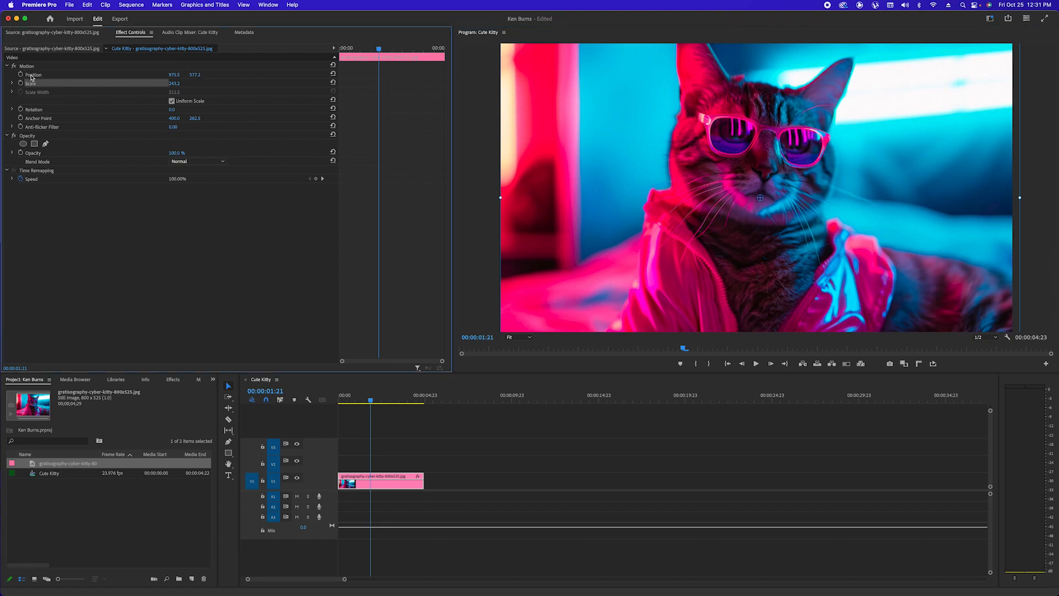
{"action": "left_click", "coordinate": [31, 84]}
{"action": "key", "text": "super+s"}
{"action": "left_click", "coordinate": [274, 236]}
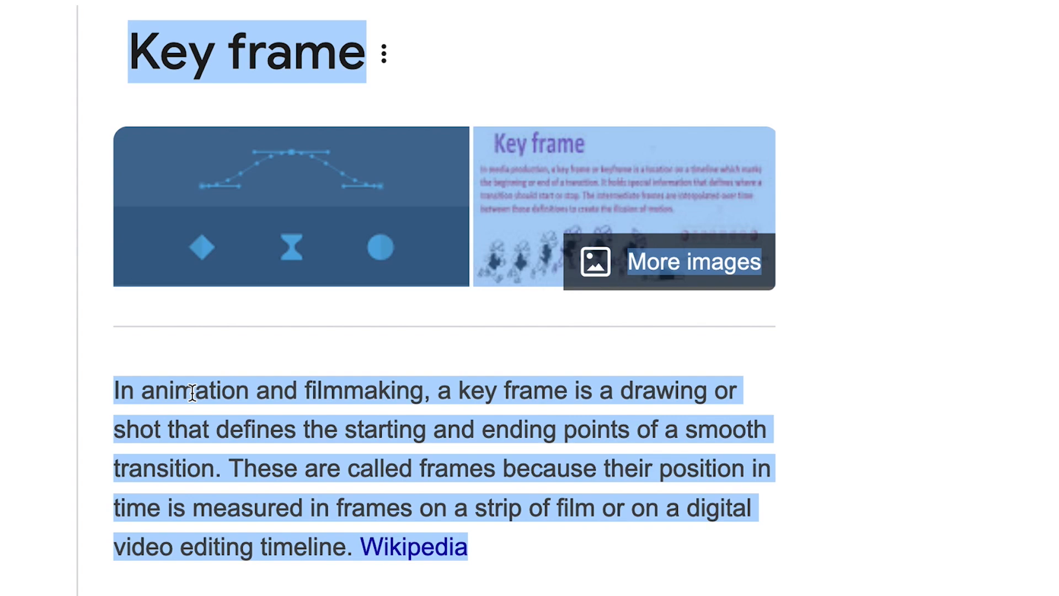
Highlight the definition of a key frame in the Google results, including its starting and ending points, and return to Premiere Pro
{"action": "left_click_drag", "start_coordinate": [438, 391], "coordinate": [248, 452]}
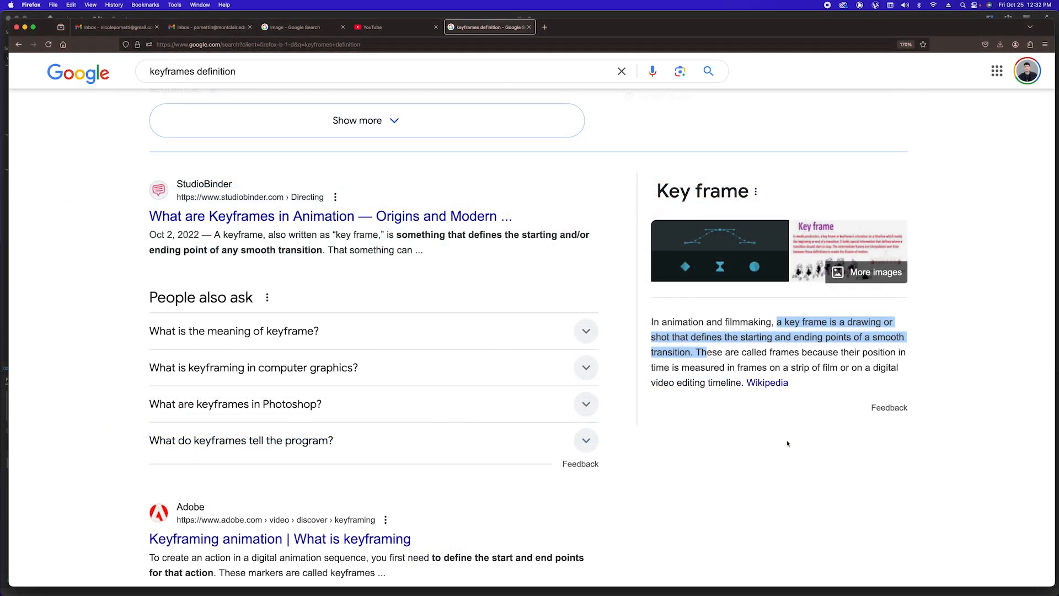
{"action": "left_click", "coordinate": [776, 423]}
{"action": "key", "text": "super+Tab"}
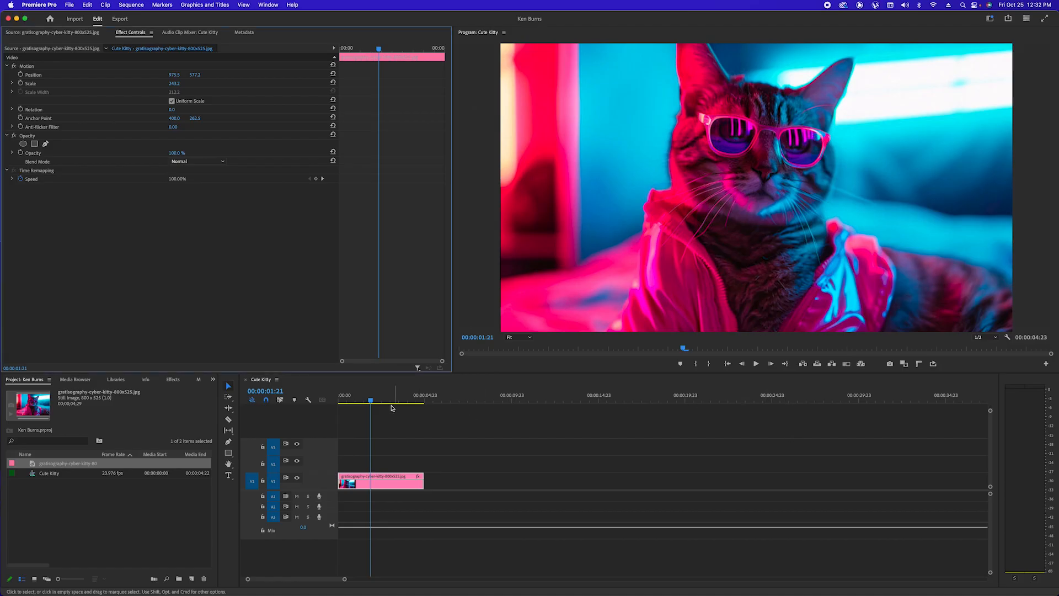
Move the playhead to 00:00:00:01, shift the cat image slightly upward and enable Position keyframing there
{"action": "left_click_drag", "start_coordinate": [370, 399], "coordinate": [339, 406]}
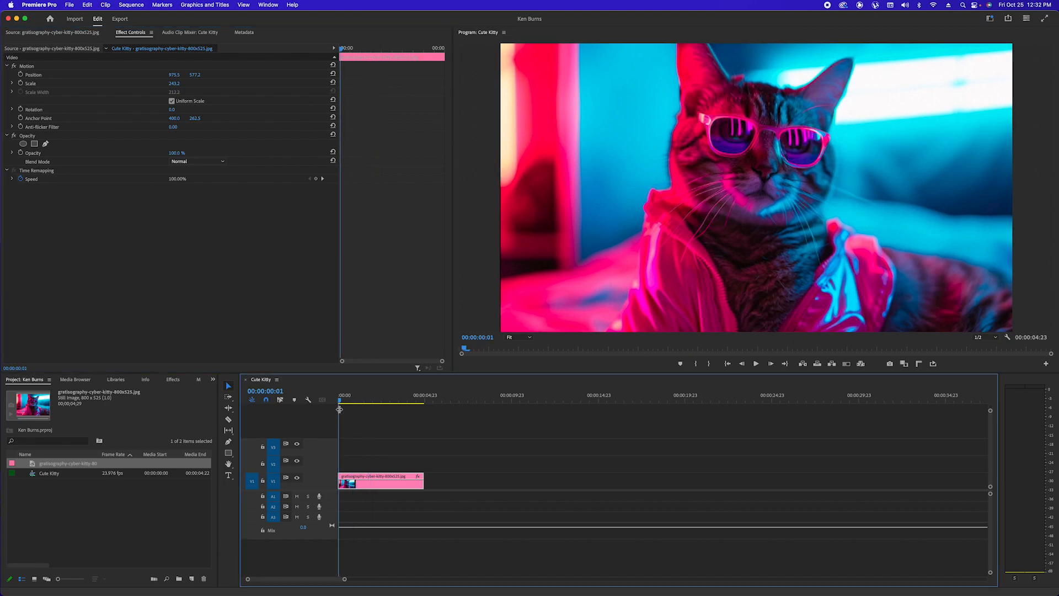
{"action": "left_click", "coordinate": [666, 227]}
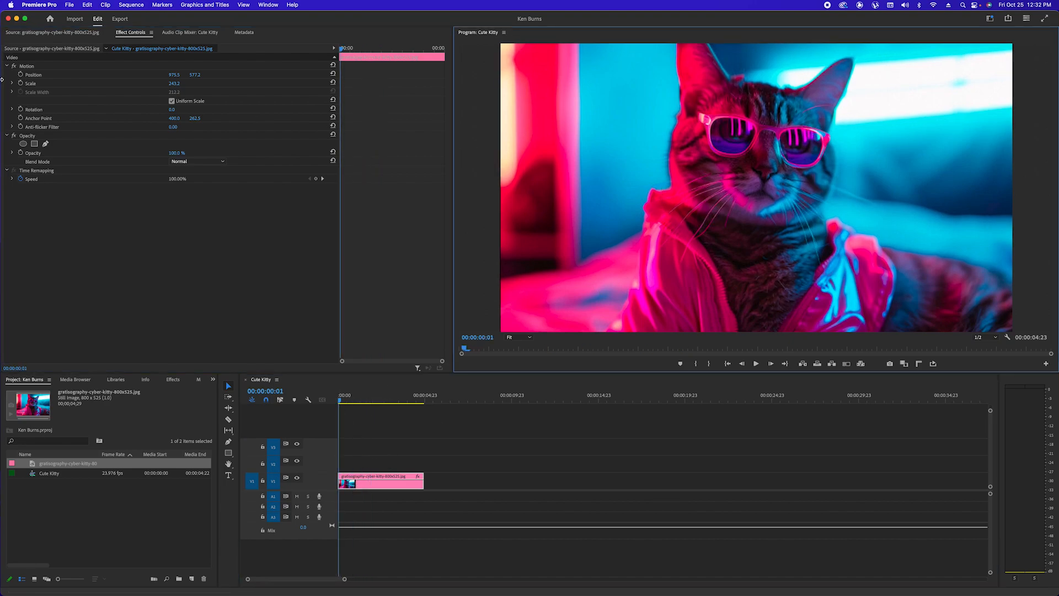
{"action": "double_click", "coordinate": [662, 165]}
{"action": "left_click_drag", "start_coordinate": [662, 165], "coordinate": [650, 134]}
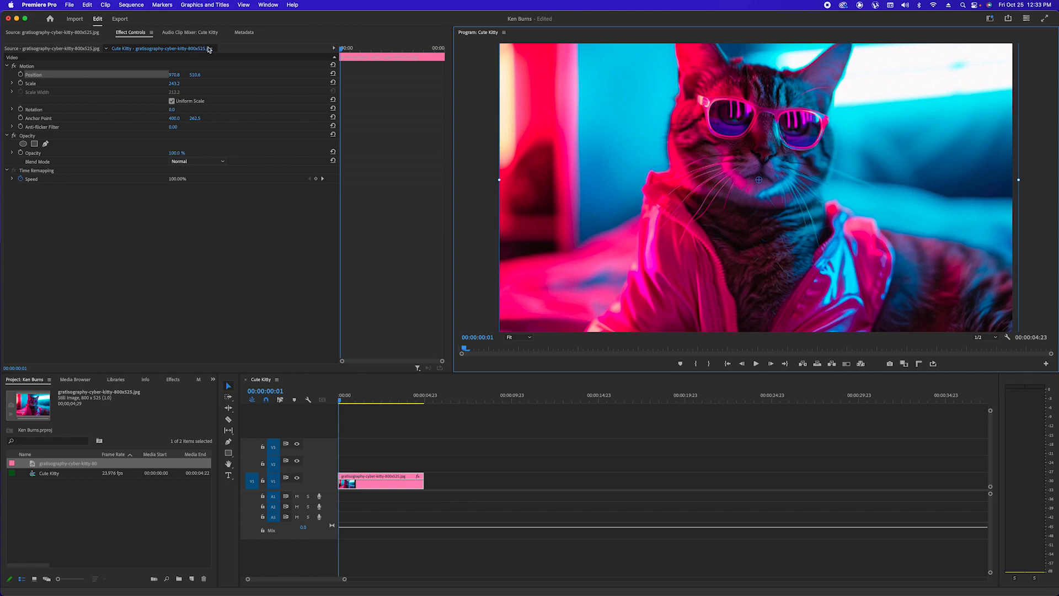
{"action": "left_click", "coordinate": [21, 75]}
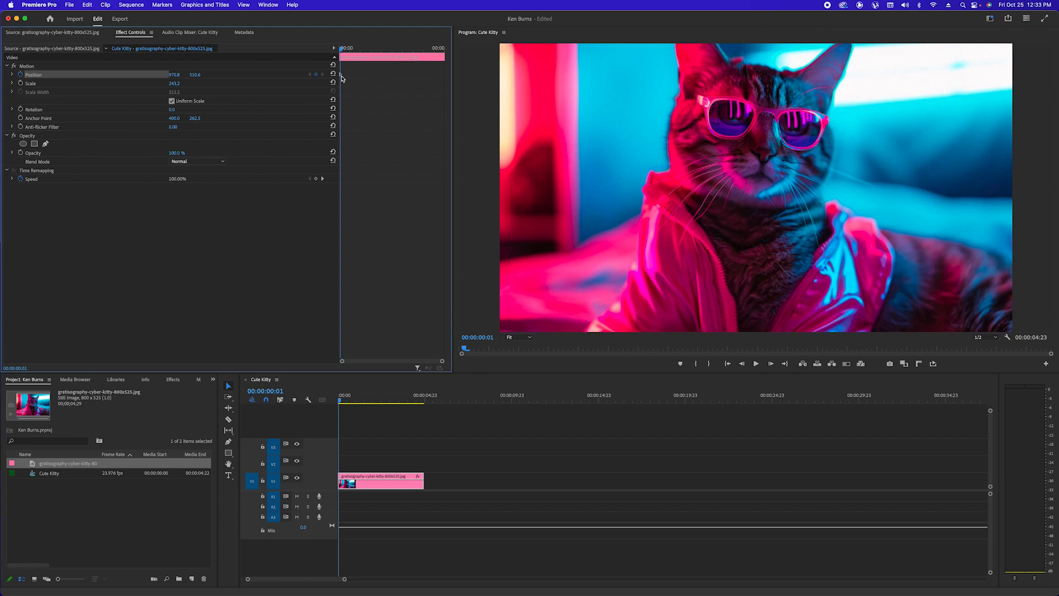
Lower the cat image in the frame to set the starting Position keyframe to about 958.5, 632.9
{"action": "left_click", "coordinate": [642, 127]}
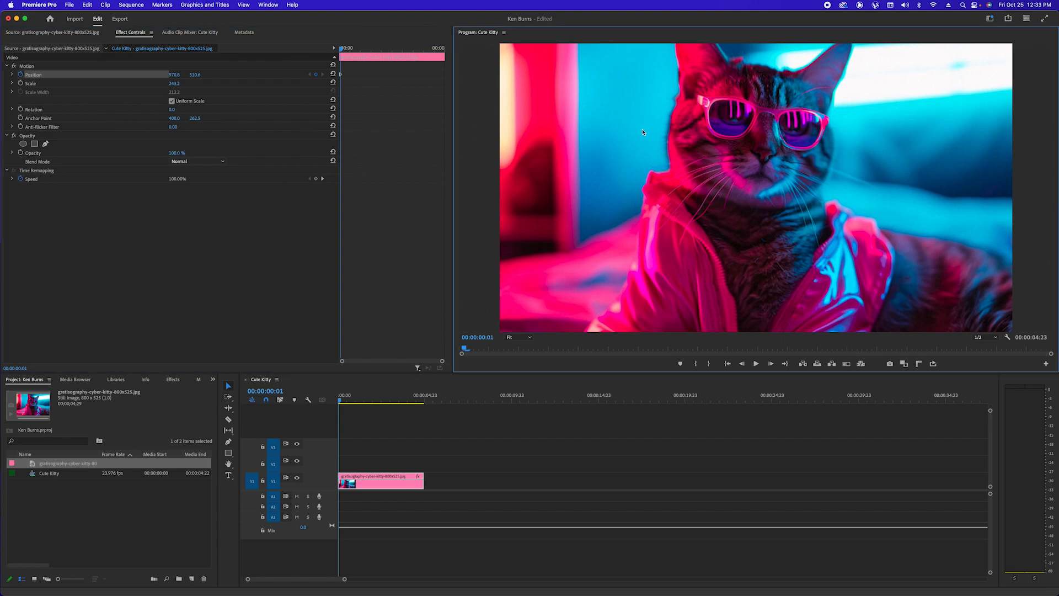
{"action": "left_click", "coordinate": [32, 73]}
{"action": "left_click", "coordinate": [741, 133]}
{"action": "left_click", "coordinate": [425, 172]}
{"action": "left_click", "coordinate": [29, 66]}
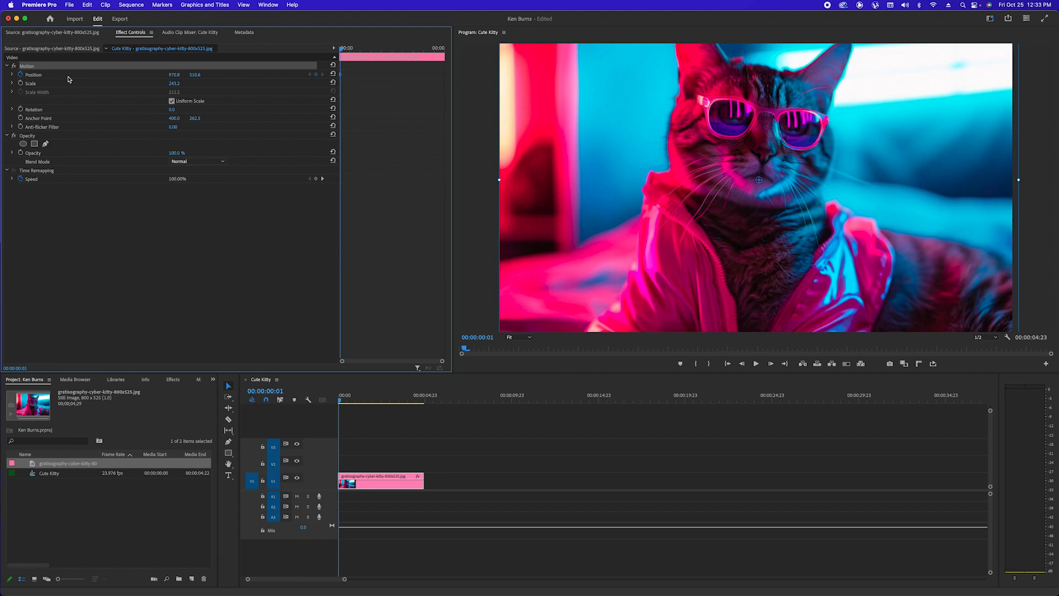
{"action": "left_click", "coordinate": [38, 76]}
{"action": "left_click_drag", "start_coordinate": [708, 149], "coordinate": [710, 178]}
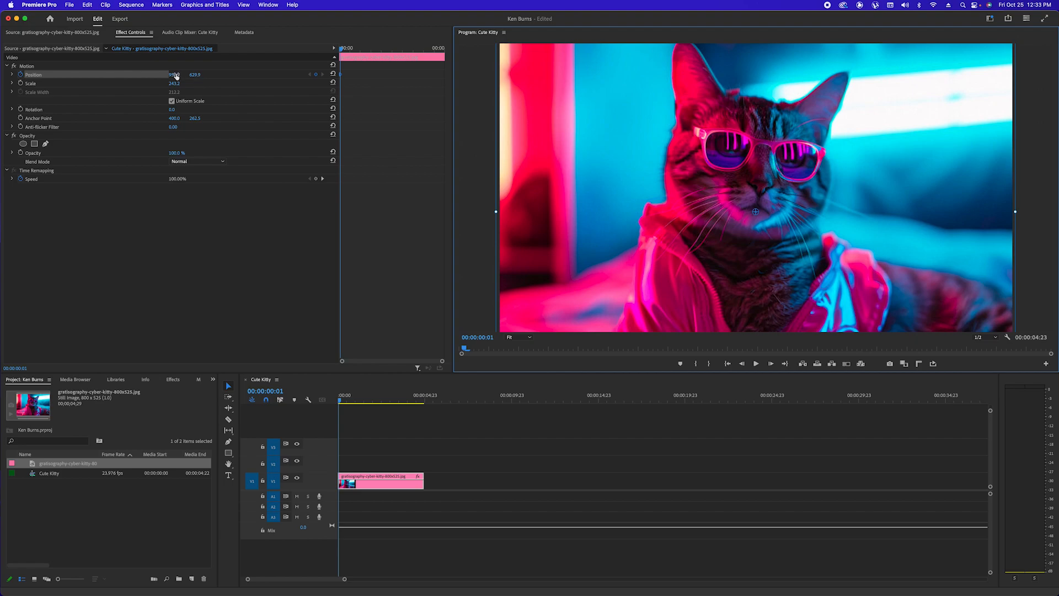
{"action": "left_click", "coordinate": [196, 74]}
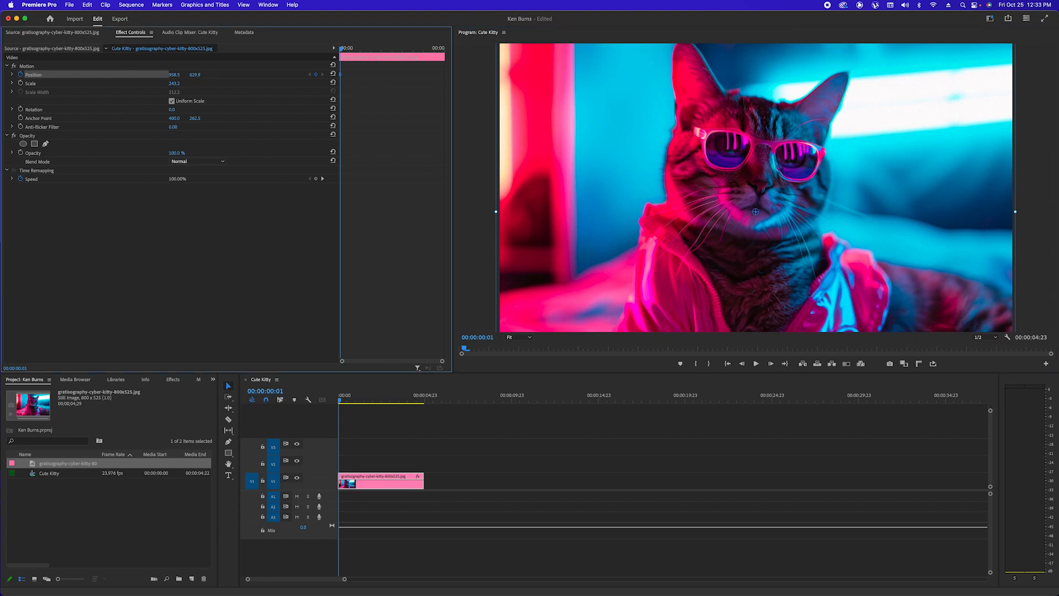
{"action": "mouse_move", "coordinate": [196, 75]}
{"action": "left_mouse_down"}
{"action": "mouse_move", "coordinate": [230, 75]}
{"action": "mouse_move", "coordinate": [186, 74]}
{"action": "mouse_move", "coordinate": [275, 74]}
{"action": "mouse_move", "coordinate": [198, 74]}
{"action": "left_mouse_up"}
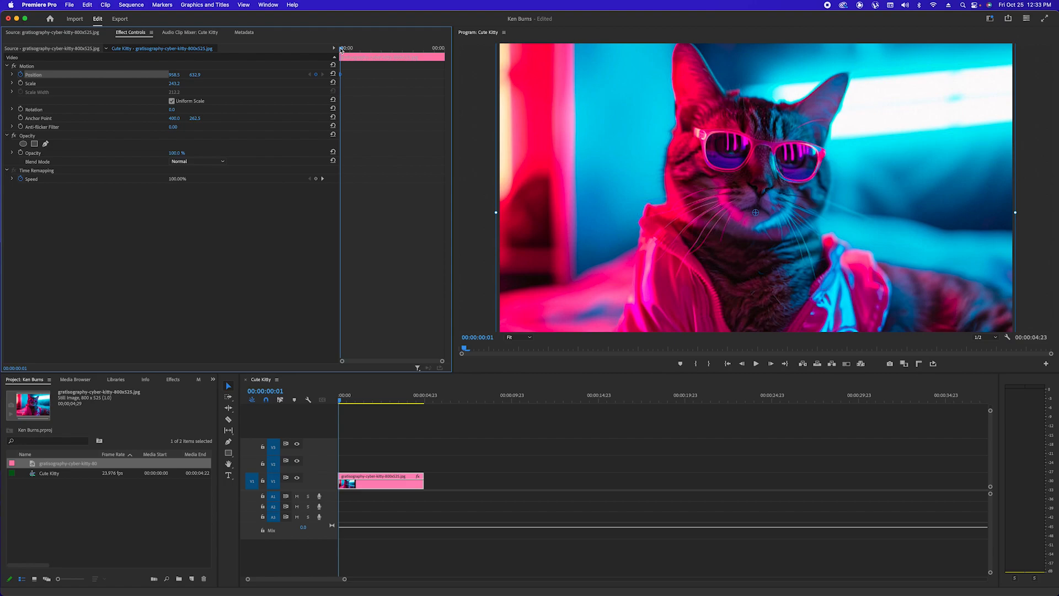
Add an ending Position keyframe at 00:00:04:20 and set its vertical value to about 531.4
{"action": "left_click_drag", "start_coordinate": [341, 50], "coordinate": [441, 51]}
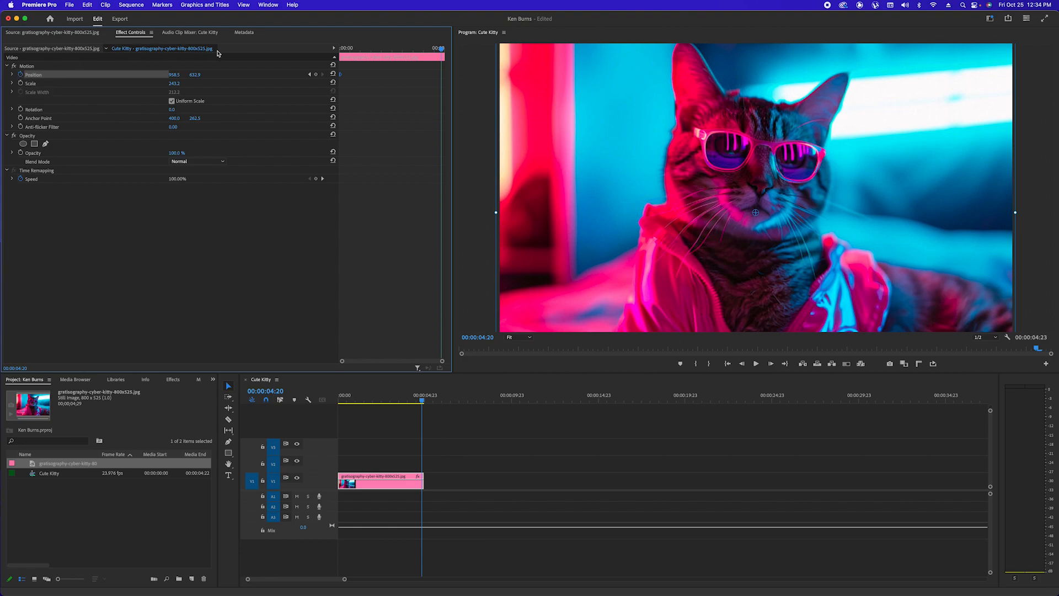
{"action": "left_click", "coordinate": [316, 75]}
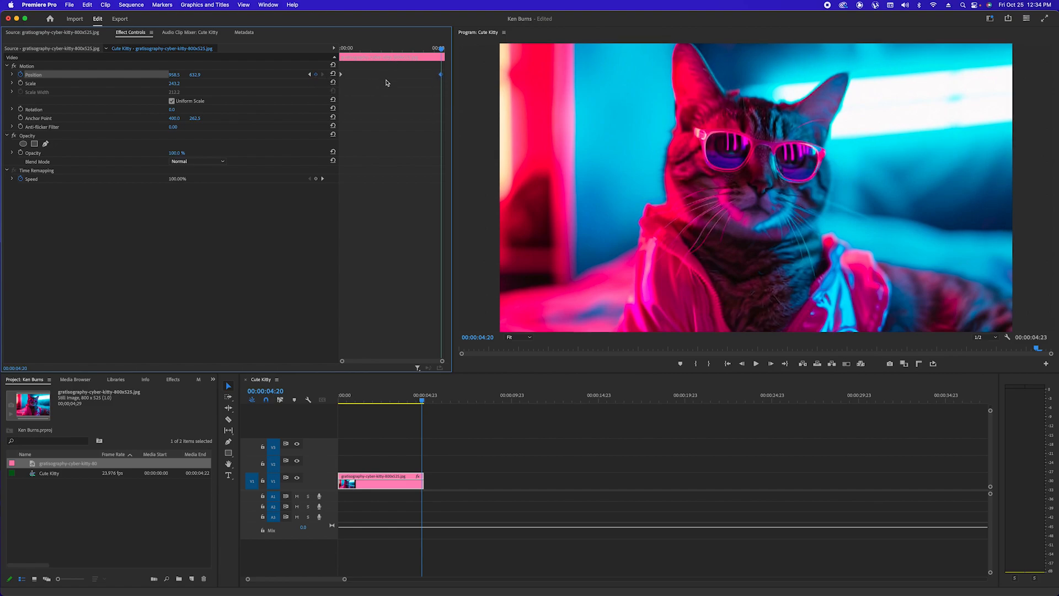
{"action": "left_click_drag", "start_coordinate": [195, 75], "coordinate": [137, 74]}
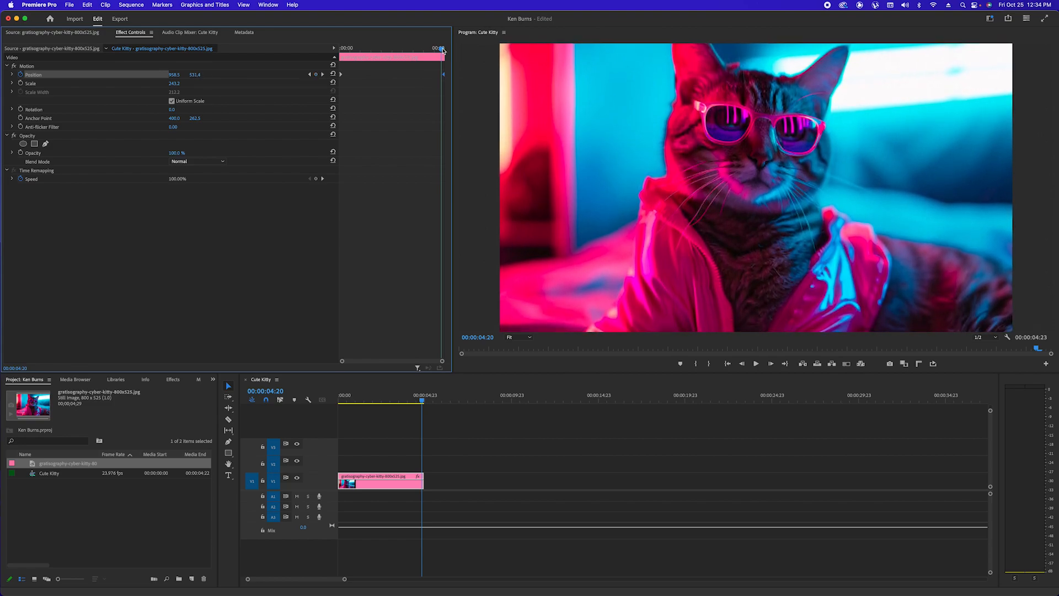
Play the sequence from its start to preview the vertical movement of the cat image
{"action": "left_click_drag", "start_coordinate": [441, 48], "coordinate": [318, 47]}
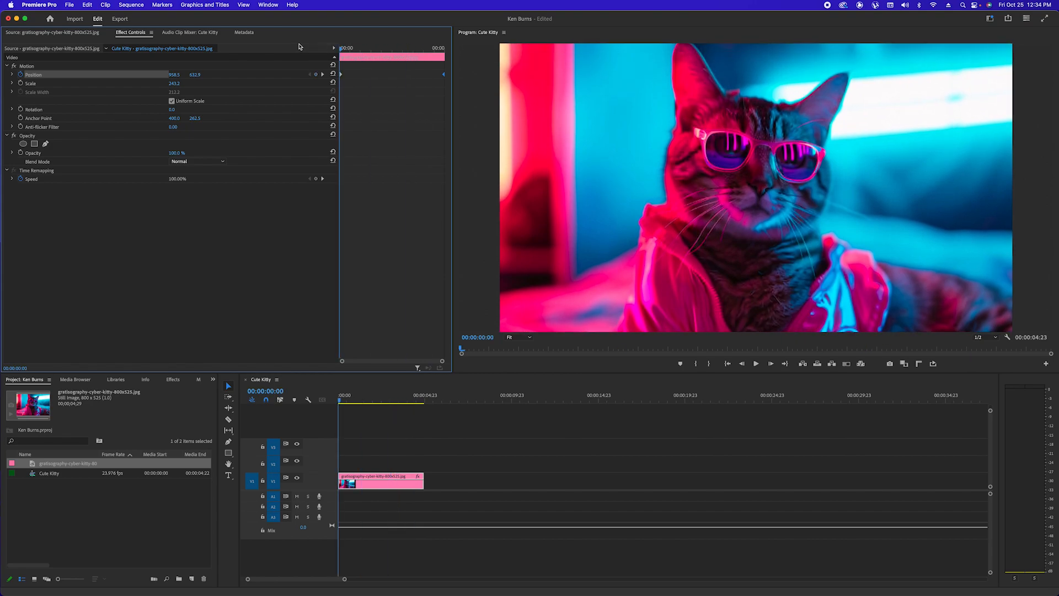
{"action": "key", "text": "space"}
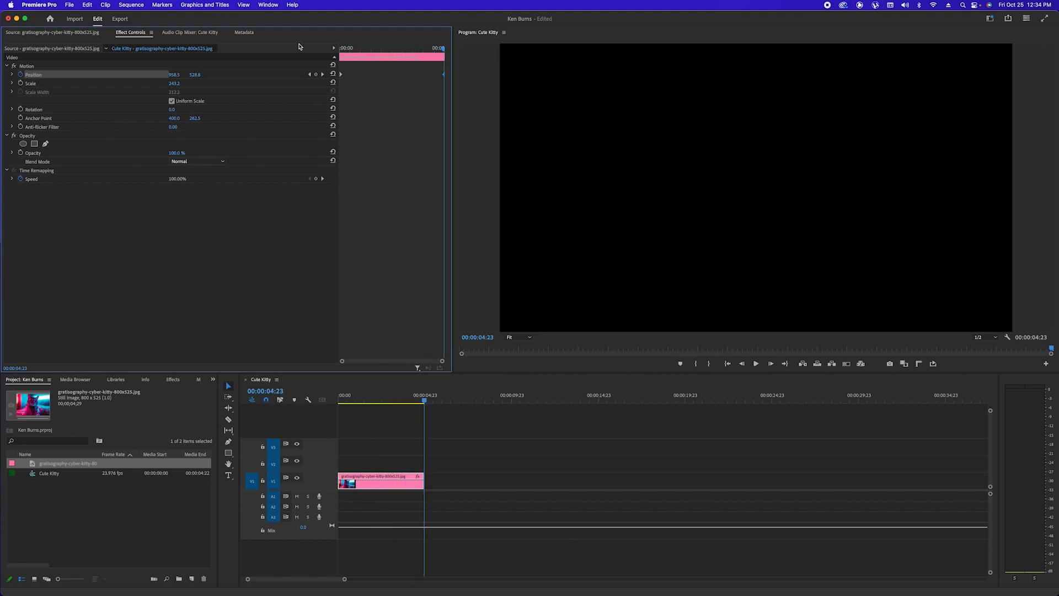
Enable Scale keyframing at the start of the sequence, 00:00:00:00, with a Scale of 242.2
{"action": "key", "text": "Home"}
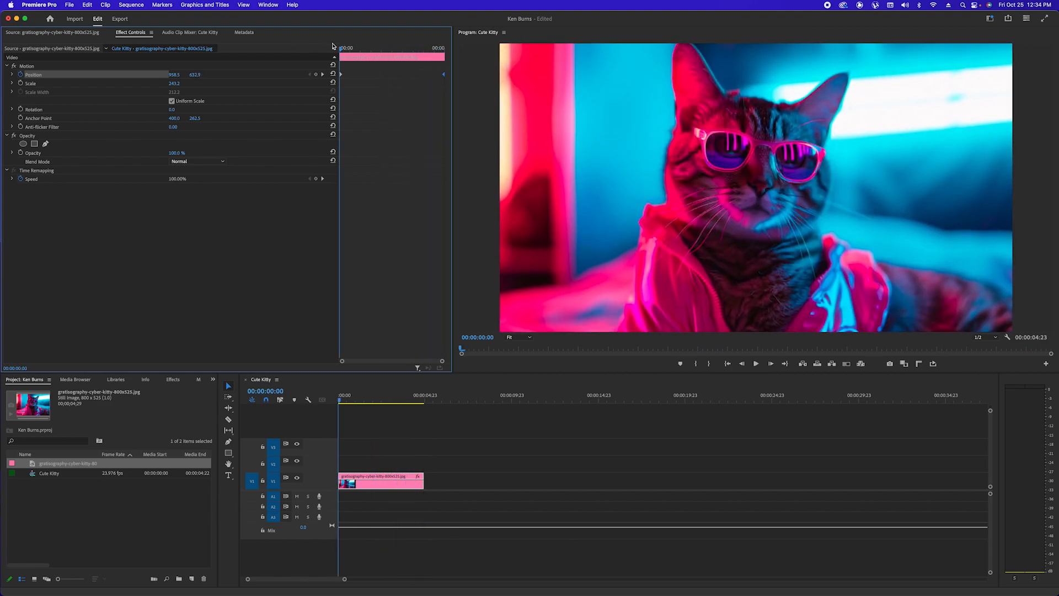
{"action": "left_click", "coordinate": [20, 83]}
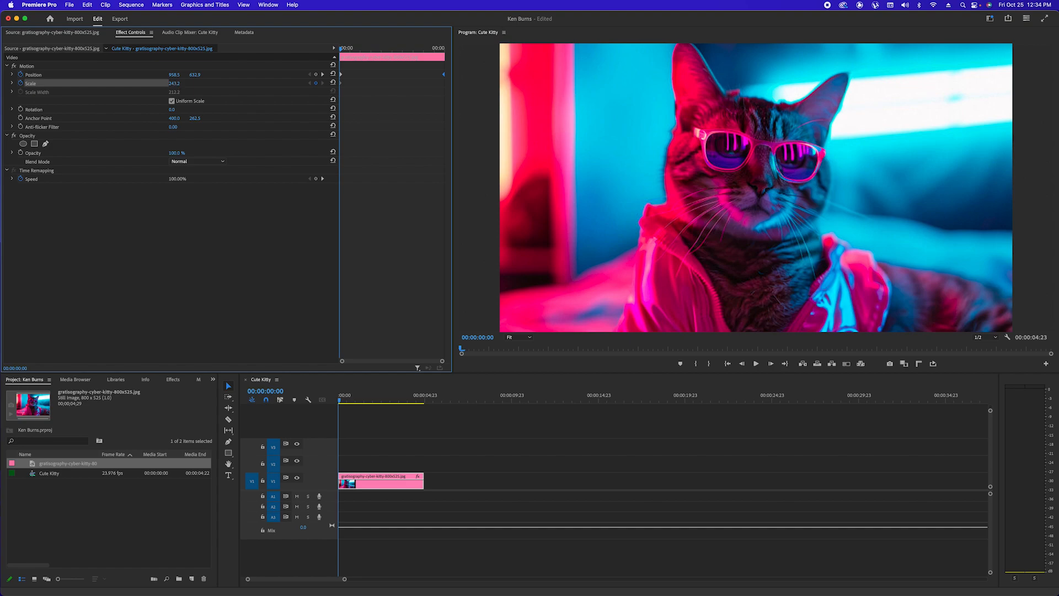
{"action": "left_click_drag", "start_coordinate": [175, 83], "coordinate": [173, 83]}
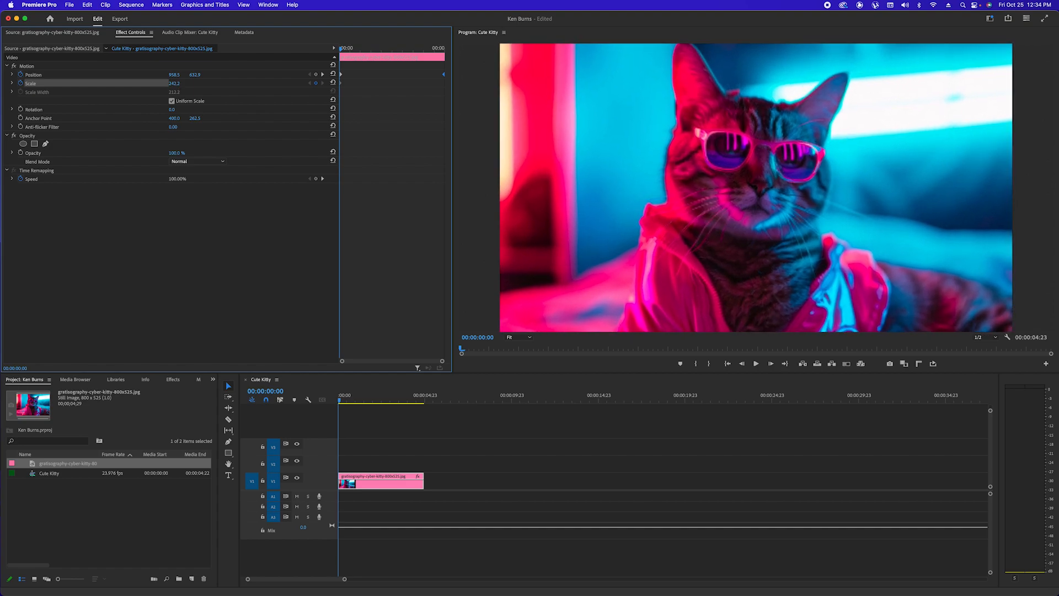
Add an ending Scale keyframe at 00:00:04:18, set it to 273.2 and select the clip's Motion effect
{"action": "left_click_drag", "start_coordinate": [344, 50], "coordinate": [439, 50]}
{"action": "left_click", "coordinate": [316, 83]}
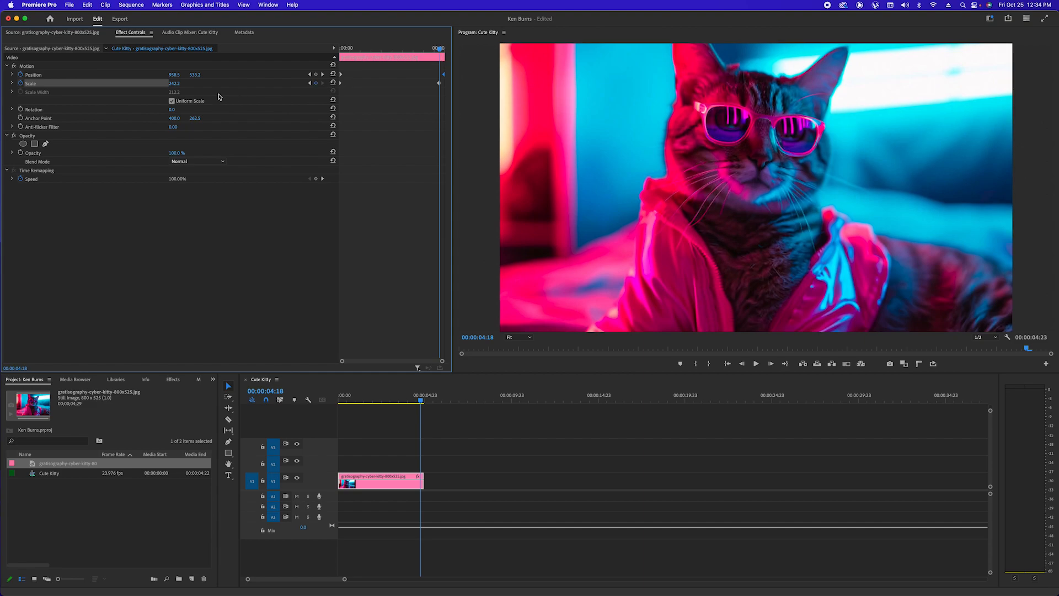
{"action": "left_click_drag", "start_coordinate": [175, 84], "coordinate": [194, 85]}
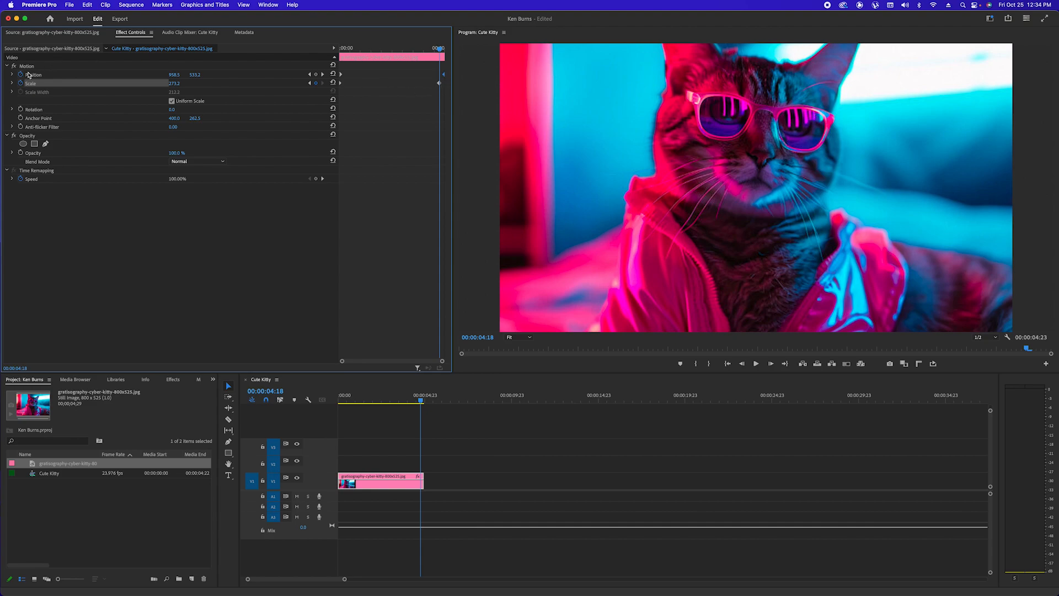
{"action": "left_click", "coordinate": [37, 76]}
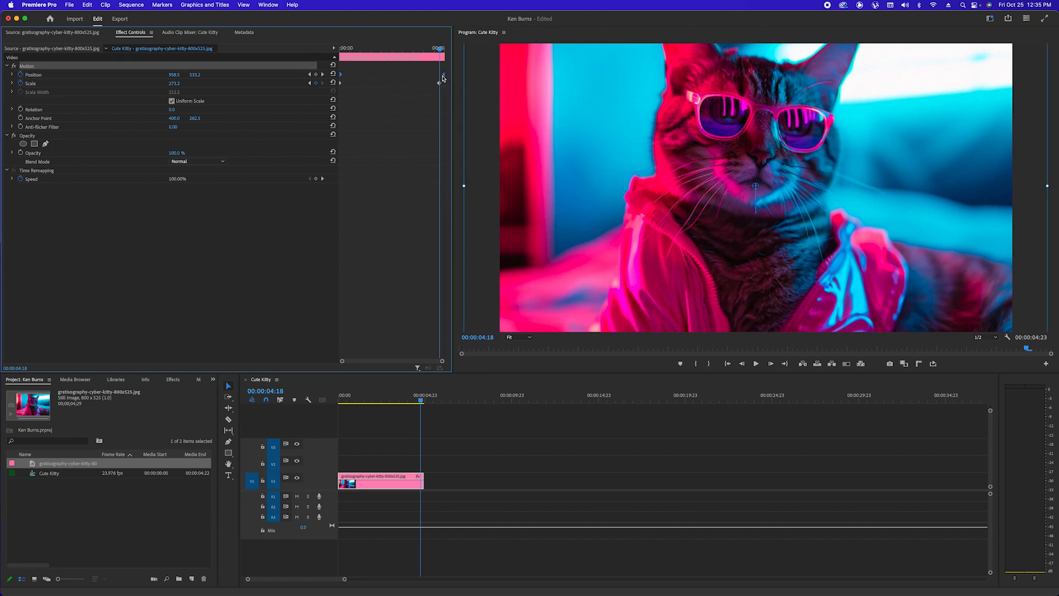
Set the ending Position keyframe's vertical value to about 697.9 and move the ending Position and Scale keyframes together to the clip's end
{"action": "left_click_drag", "start_coordinate": [443, 75], "coordinate": [439, 77]}
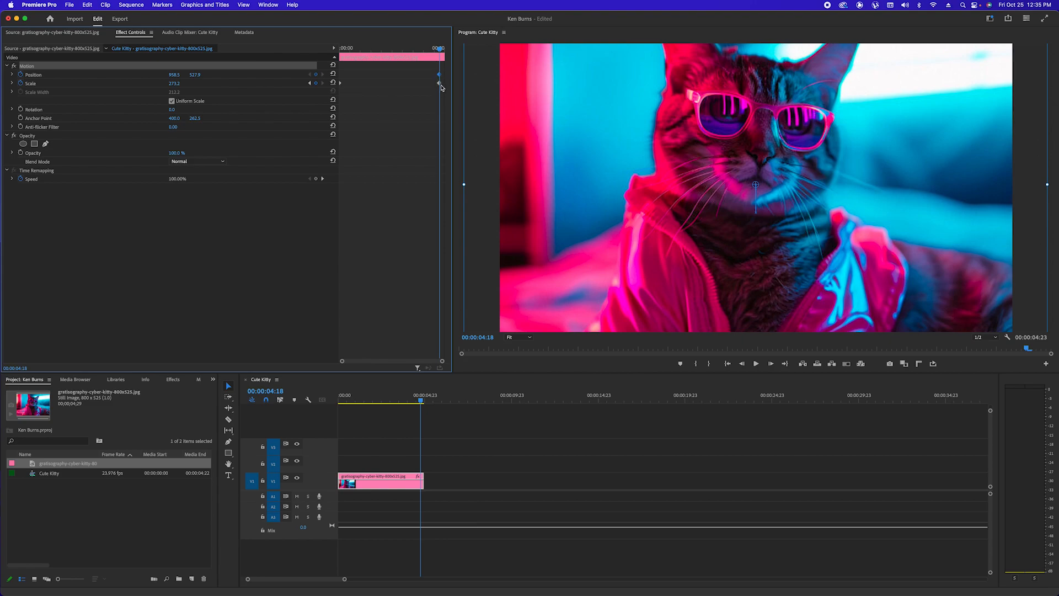
{"action": "left_click_drag", "start_coordinate": [195, 74], "coordinate": [286, 74]}
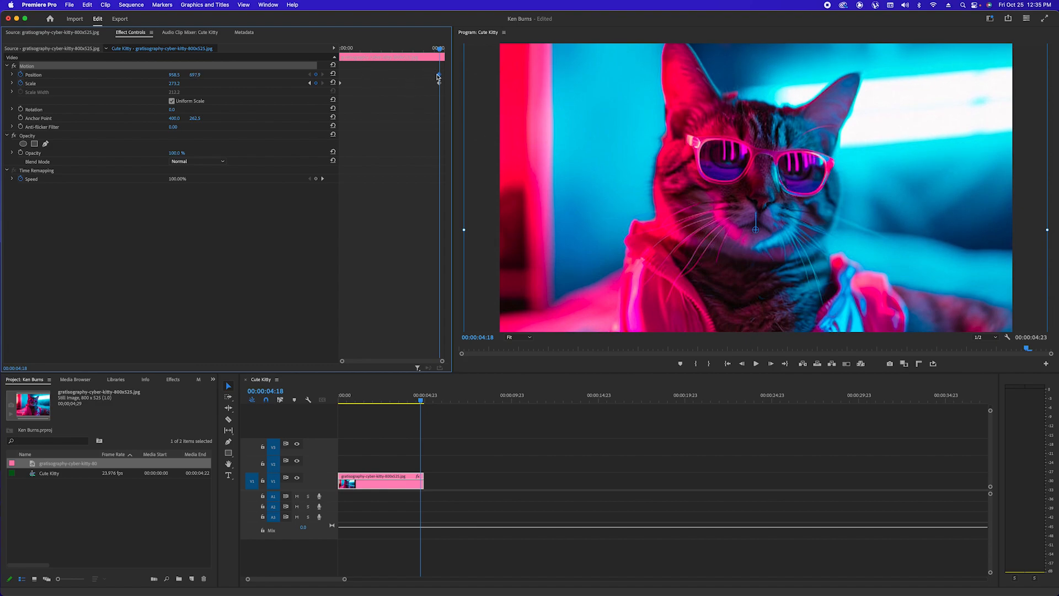
{"action": "left_click_drag", "start_coordinate": [425, 71], "coordinate": [445, 85]}
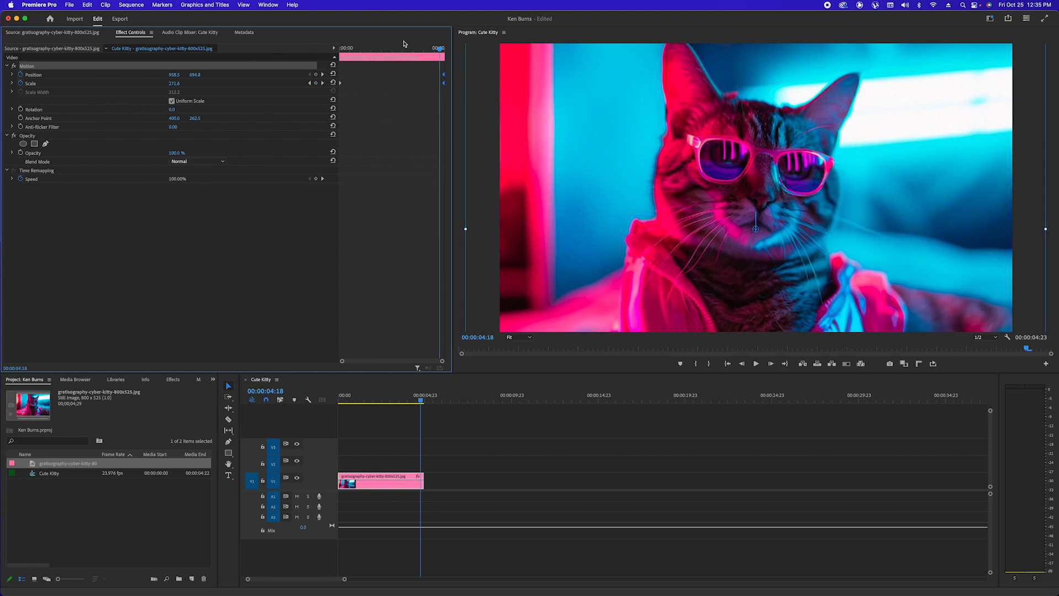
Play the sequence from its start to preview the combined Position and Scale animation, and return the playhead to 00:00:00:00
{"action": "left_click_drag", "start_coordinate": [440, 48], "coordinate": [303, 59]}
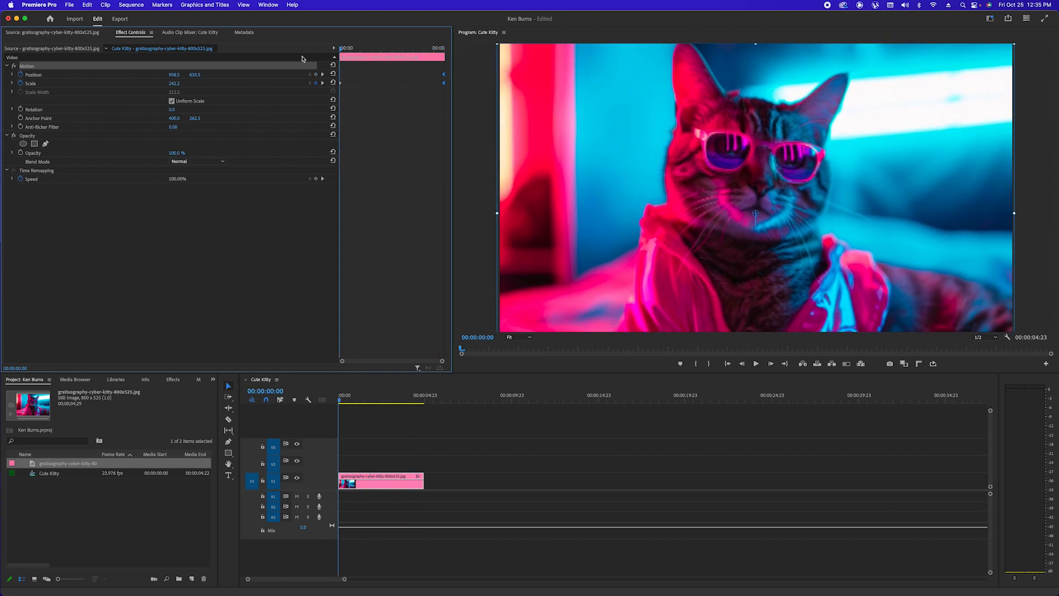
{"action": "key", "text": "space"}
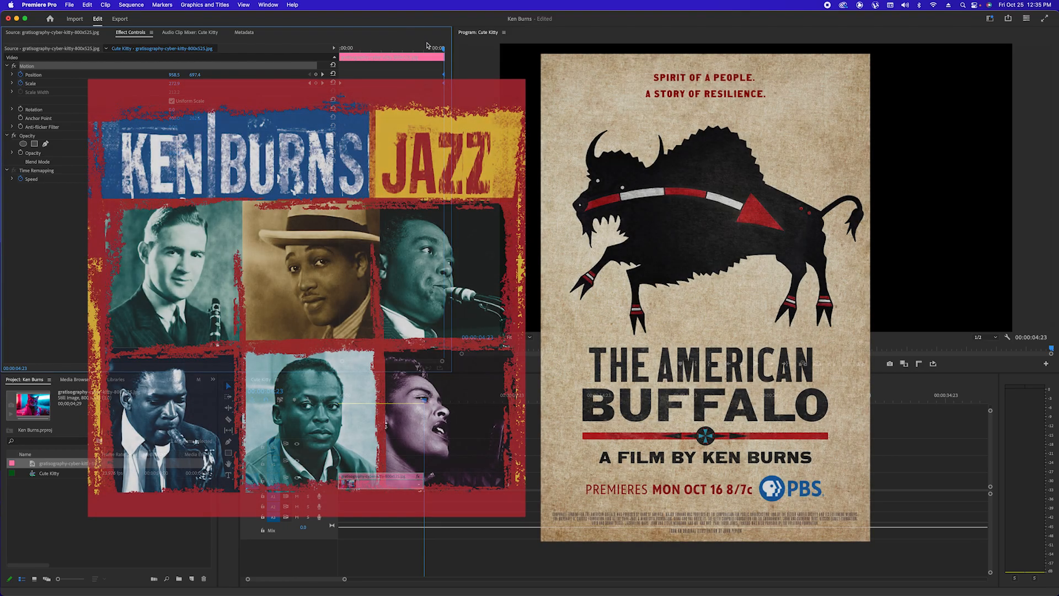
{"action": "left_click_drag", "start_coordinate": [442, 48], "coordinate": [335, 53]}
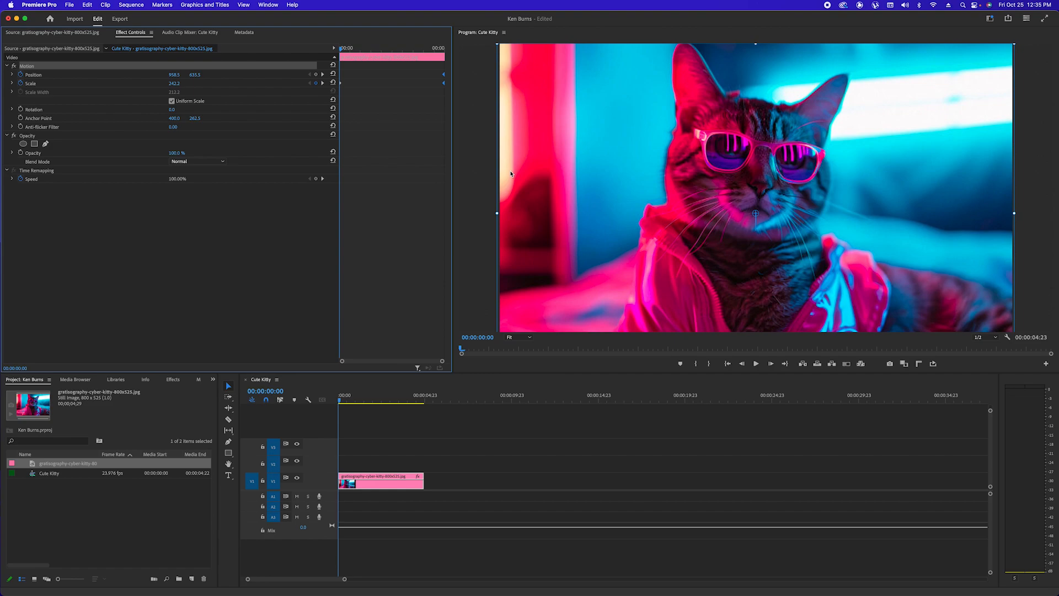
Remove all Scale and Position keyframes from the cat clip and reset both parameters to their defaults
{"action": "left_click", "coordinate": [368, 478]}
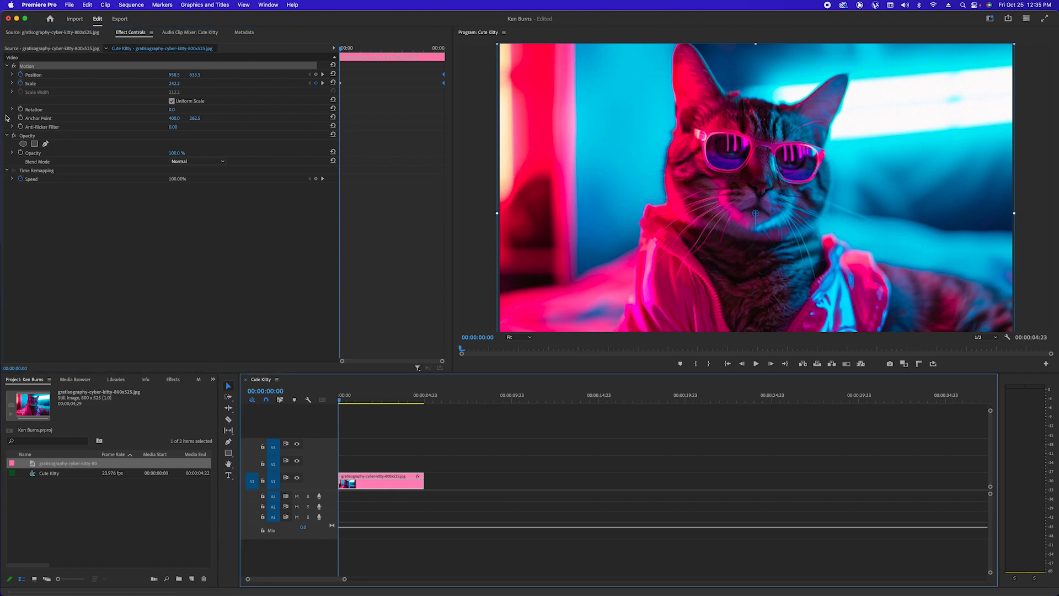
{"action": "left_click", "coordinate": [29, 83]}
{"action": "left_click", "coordinate": [20, 83]}
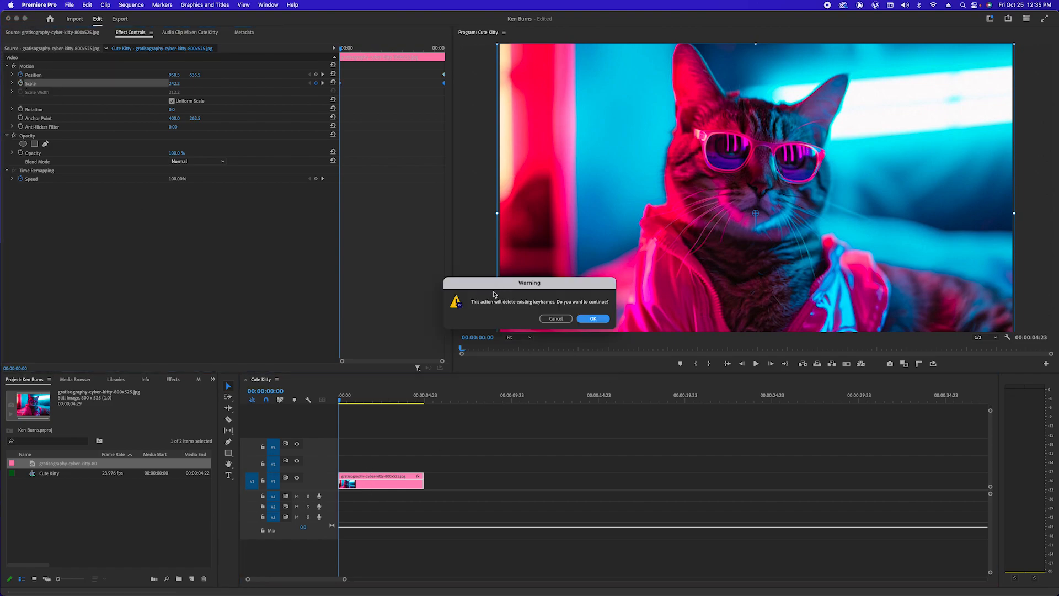
{"action": "left_click", "coordinate": [593, 319]}
{"action": "left_click", "coordinate": [20, 74]}
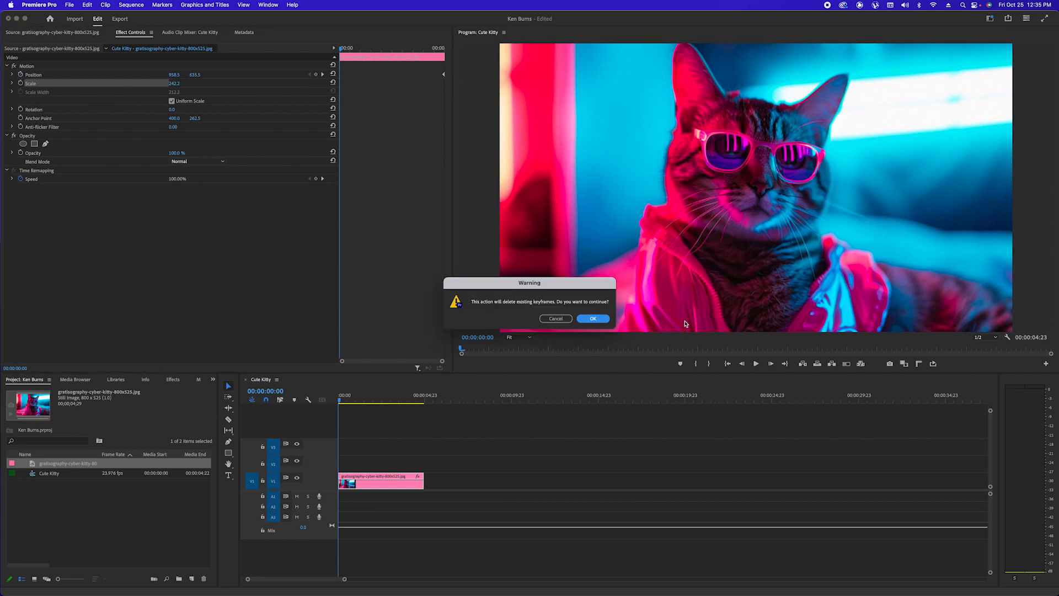
{"action": "left_click", "coordinate": [593, 318]}
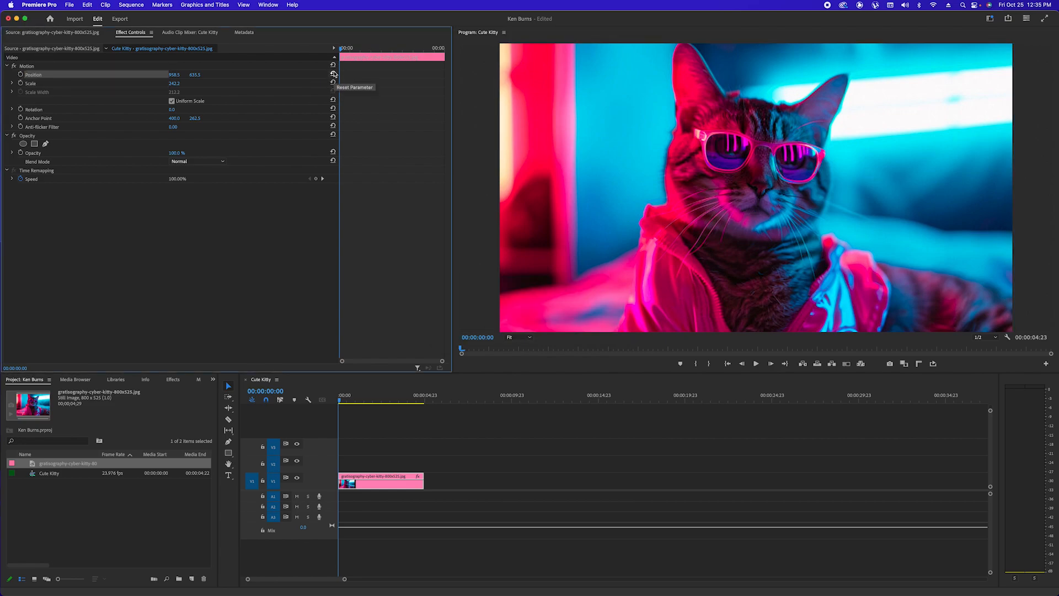
{"action": "left_click", "coordinate": [335, 82]}
{"action": "left_click", "coordinate": [333, 73]}
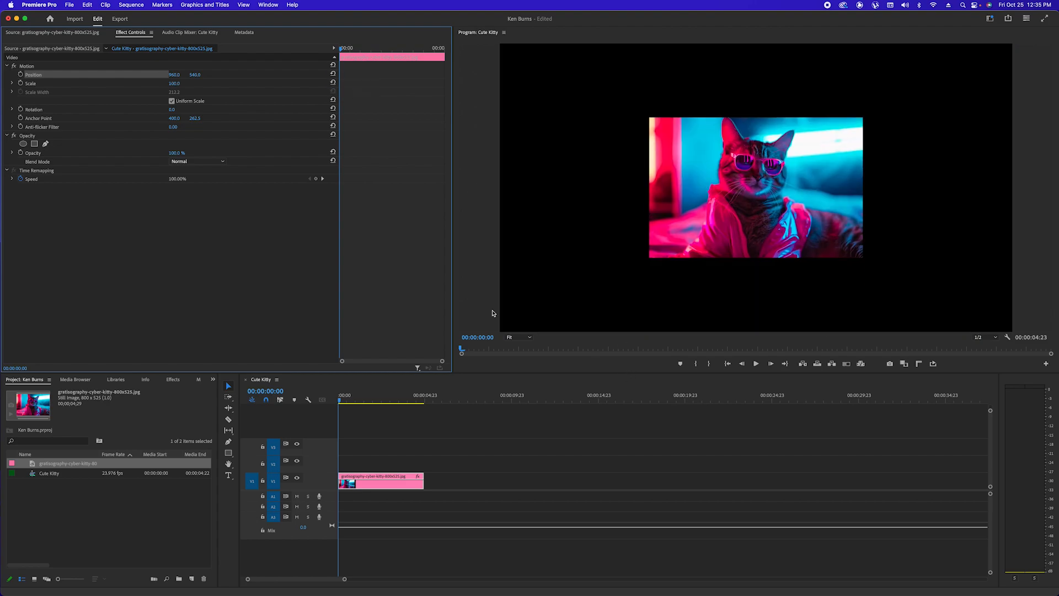
At 00:00:00:15, enlarge the cat image to a Scale of about 253.0 and set its vertical Position to about 561.0
{"action": "mouse_move", "coordinate": [351, 400]}
{"action": "left_mouse_down"}
{"action": "mouse_move", "coordinate": [407, 401]}
{"action": "mouse_move", "coordinate": [340, 400]}
{"action": "mouse_move", "coordinate": [425, 401]}
{"action": "mouse_move", "coordinate": [350, 401]}
{"action": "left_mouse_up"}
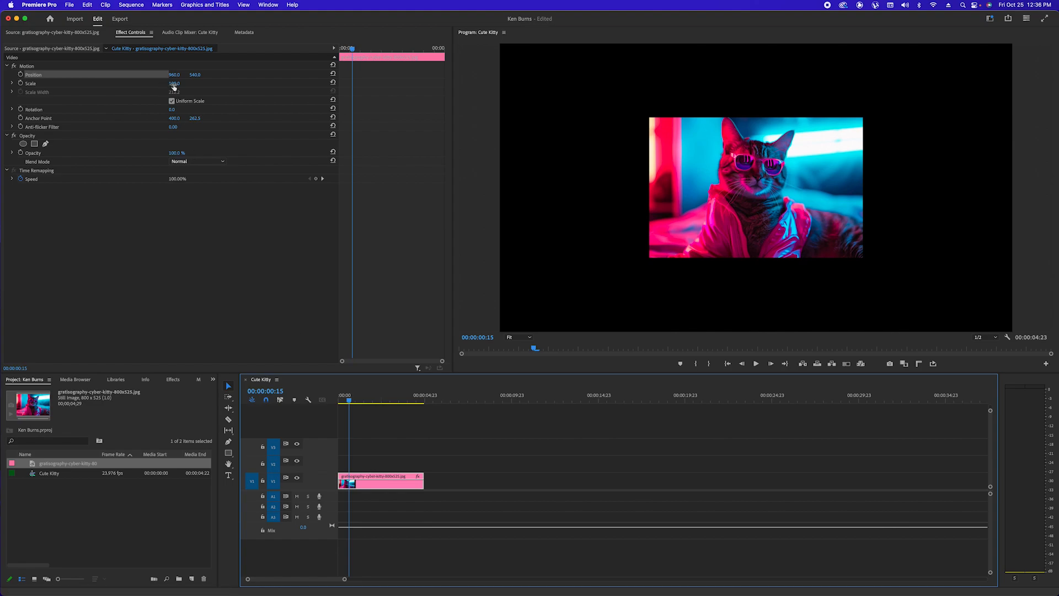
{"action": "left_click_drag", "start_coordinate": [174, 86], "coordinate": [226, 74]}
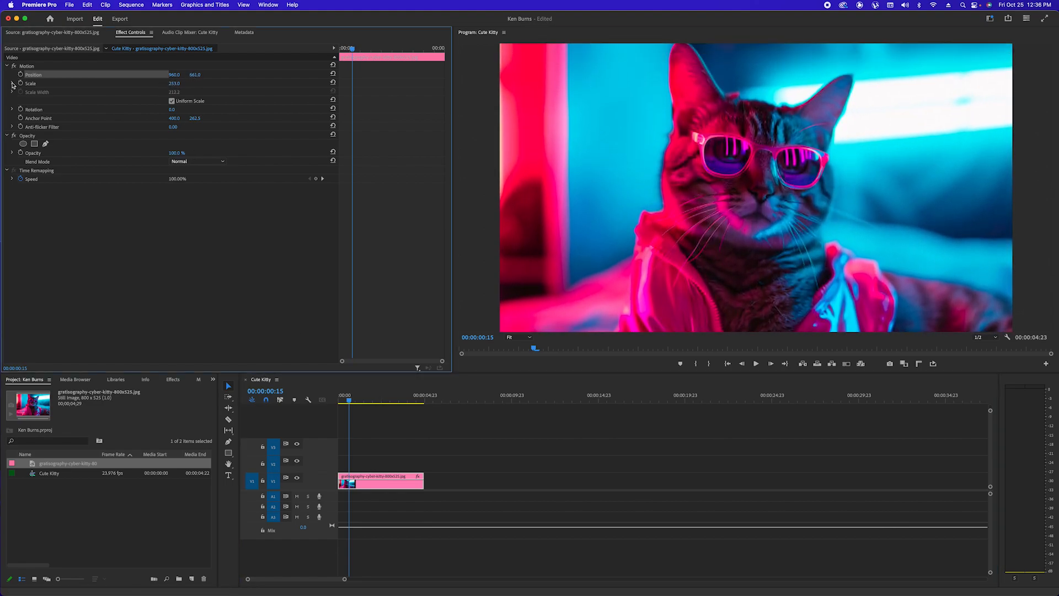